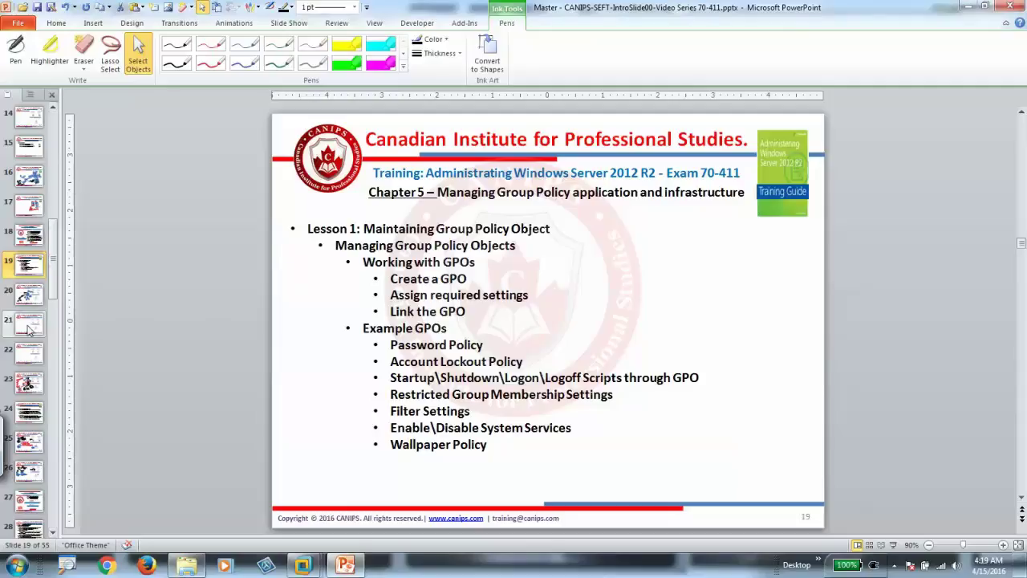
- Go to slide 21, the EgreenSrv01/EgreenSrv02/EgreenCL01 network diagram on 192.168.100.0/24
{"action": "left_click", "coordinate": [30, 327]}
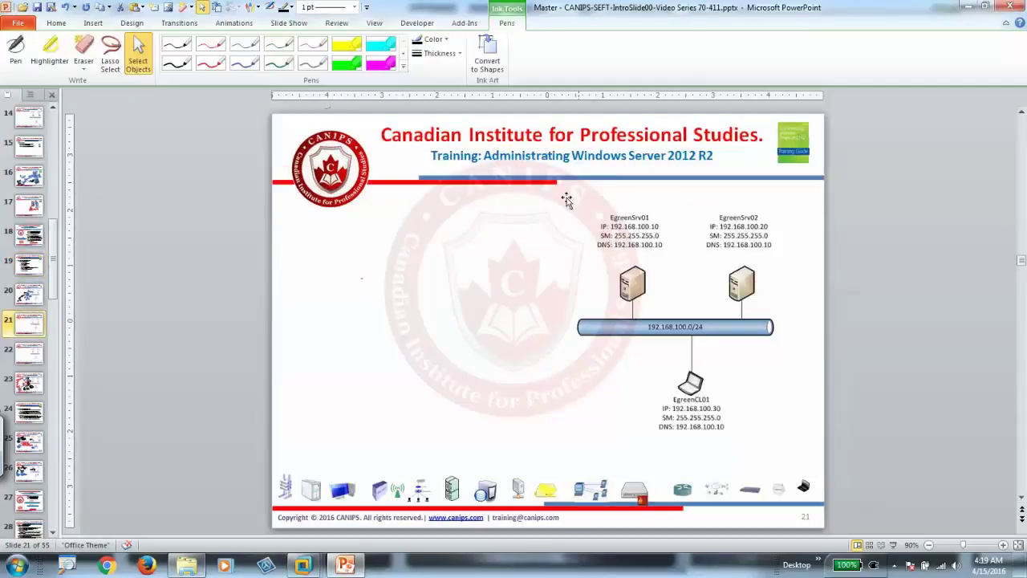
- Ink GPO branching to computer and users, with document icons and an SD OU tree
{"action": "left_click", "coordinate": [177, 63]}
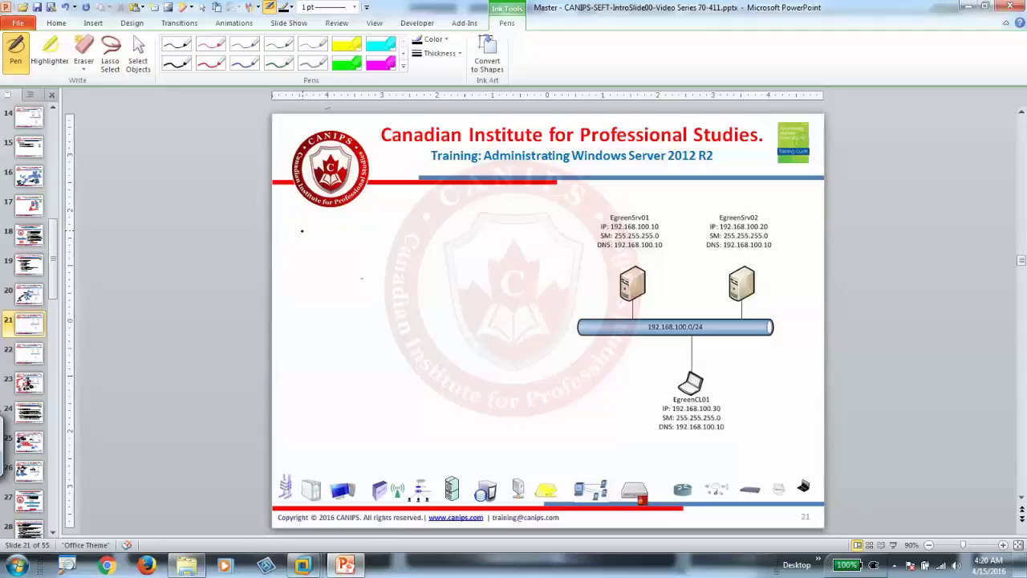
{"action": "mouse_move", "coordinate": [304, 230]}
{"action": "left_mouse_down"}
{"action": "mouse_move", "coordinate": [316, 244]}
{"action": "mouse_move", "coordinate": [333, 230]}
{"action": "mouse_move", "coordinate": [308, 282]}
{"action": "mouse_move", "coordinate": [323, 304]}
{"action": "mouse_move", "coordinate": [421, 238]}
{"action": "mouse_move", "coordinate": [411, 262]}
{"action": "mouse_move", "coordinate": [437, 245]}
{"action": "left_mouse_up"}
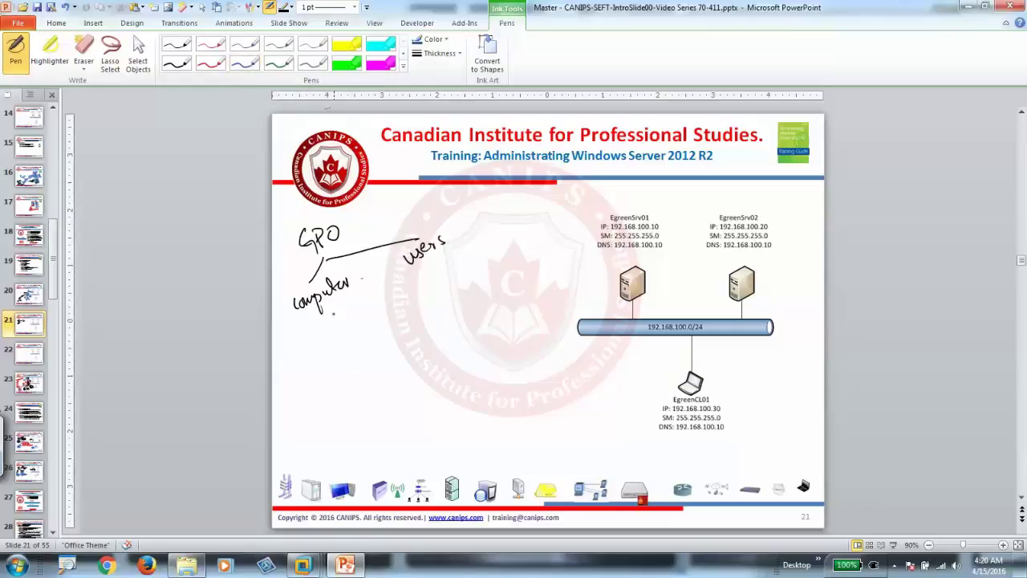
{"action": "mouse_move", "coordinate": [332, 322]}
{"action": "left_mouse_down"}
{"action": "mouse_move", "coordinate": [340, 337]}
{"action": "mouse_move", "coordinate": [330, 329]}
{"action": "left_mouse_up"}
{"action": "left_click_drag", "start_coordinate": [426, 268], "coordinate": [443, 281]}
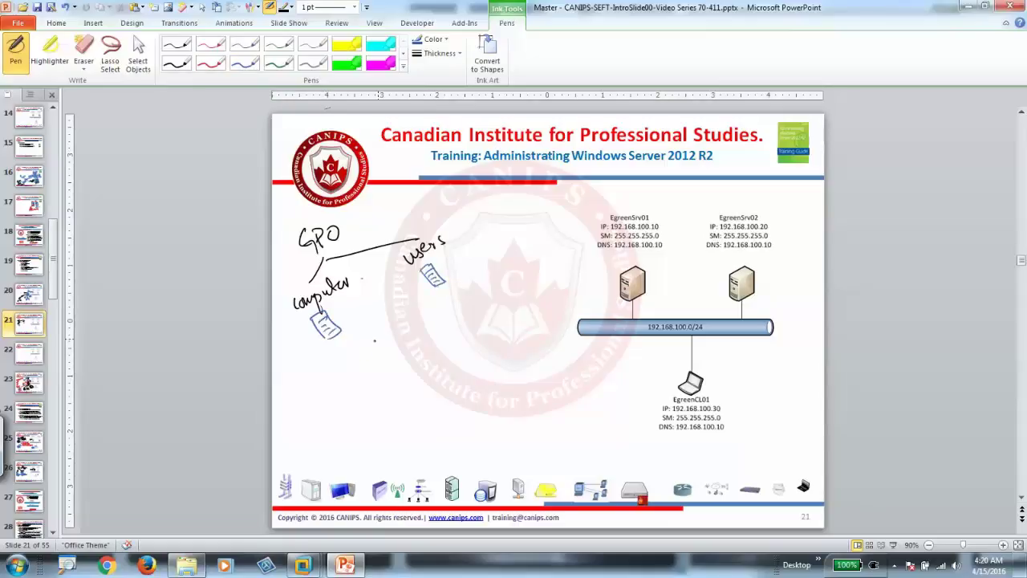
{"action": "mouse_move", "coordinate": [354, 353]}
{"action": "left_mouse_down"}
{"action": "mouse_move", "coordinate": [349, 366]}
{"action": "mouse_move", "coordinate": [399, 334]}
{"action": "left_mouse_up"}
{"action": "left_click_drag", "start_coordinate": [348, 370], "coordinate": [390, 357]}
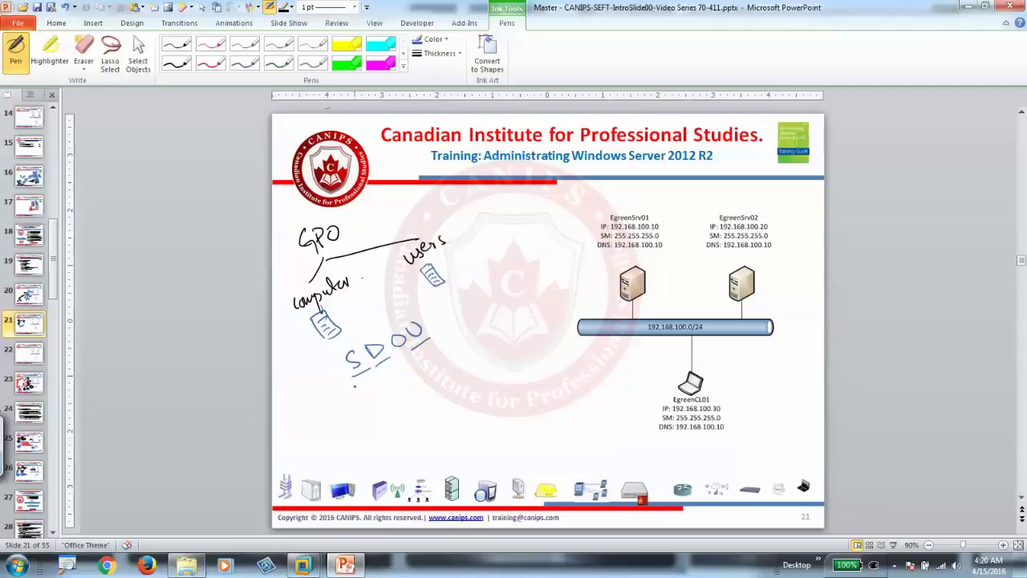
{"action": "mouse_move", "coordinate": [347, 372]}
{"action": "left_mouse_down"}
{"action": "mouse_move", "coordinate": [303, 408]}
{"action": "mouse_move", "coordinate": [355, 418]}
{"action": "left_mouse_up"}
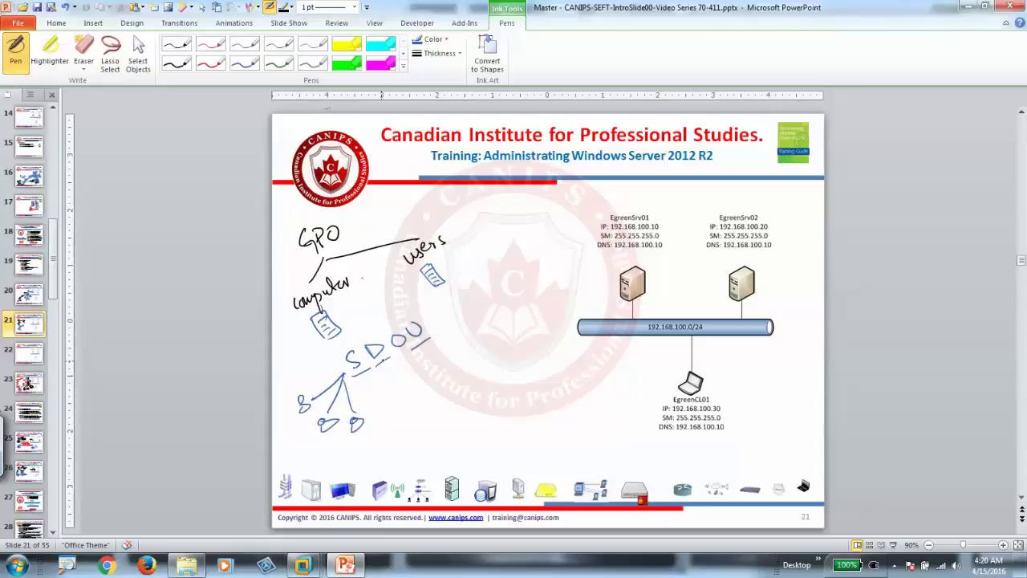
- Add two more user-group branches, then a red arrow, circle and 'Security filtering' note
{"action": "mouse_move", "coordinate": [388, 366]}
{"action": "left_mouse_down"}
{"action": "mouse_move", "coordinate": [434, 404]}
{"action": "mouse_move", "coordinate": [427, 427]}
{"action": "mouse_move", "coordinate": [446, 422]}
{"action": "mouse_move", "coordinate": [406, 436]}
{"action": "left_mouse_up"}
{"action": "mouse_move", "coordinate": [428, 336]}
{"action": "left_mouse_down"}
{"action": "mouse_move", "coordinate": [456, 325]}
{"action": "mouse_move", "coordinate": [486, 353]}
{"action": "left_mouse_up"}
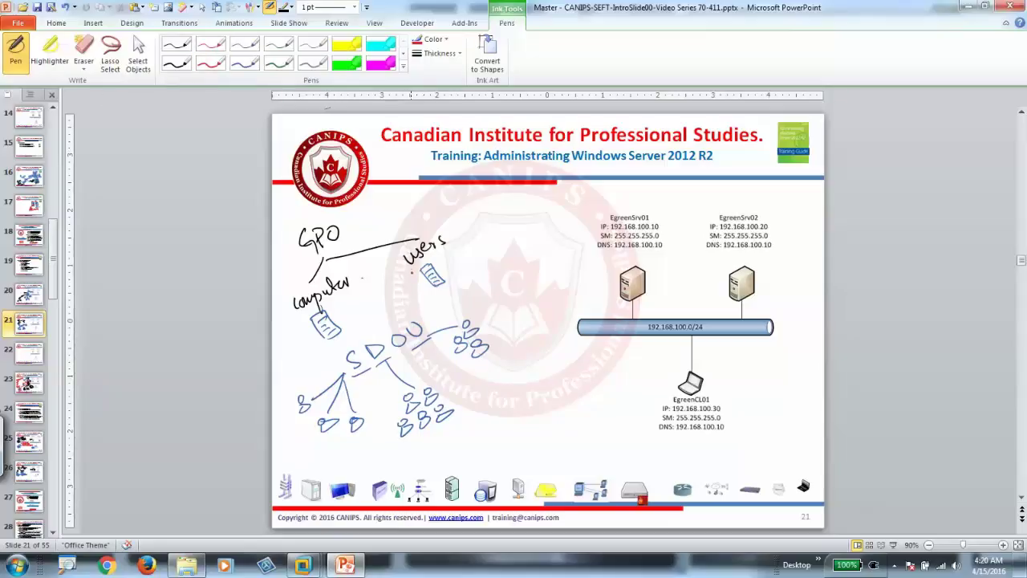
{"action": "left_click_drag", "start_coordinate": [413, 274], "coordinate": [407, 317]}
{"action": "left_click_drag", "start_coordinate": [463, 333], "coordinate": [467, 319]}
{"action": "mouse_move", "coordinate": [475, 248]}
{"action": "left_mouse_down"}
{"action": "mouse_move", "coordinate": [511, 227]}
{"action": "mouse_move", "coordinate": [491, 268]}
{"action": "mouse_move", "coordinate": [518, 245]}
{"action": "mouse_move", "coordinate": [475, 303]}
{"action": "mouse_move", "coordinate": [533, 314]}
{"action": "mouse_move", "coordinate": [520, 332]}
{"action": "left_mouse_up"}
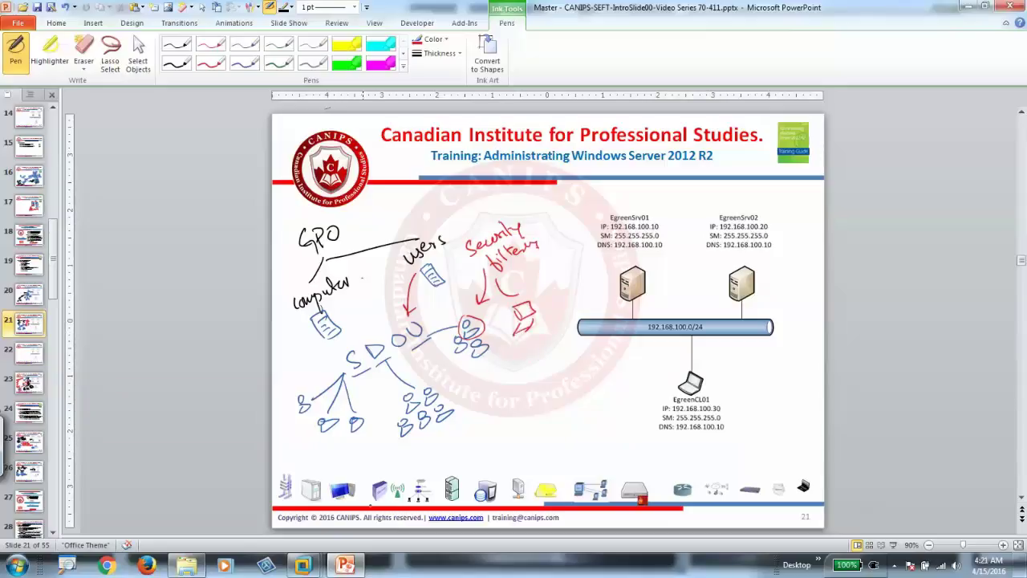
- On the server, add a new GPO named SecurityFiltering under Egreen.pri's Group Policy Objects
{"action": "mouse_move", "coordinate": [302, 565]}
{"action": "left_click", "coordinate": [247, 481]}
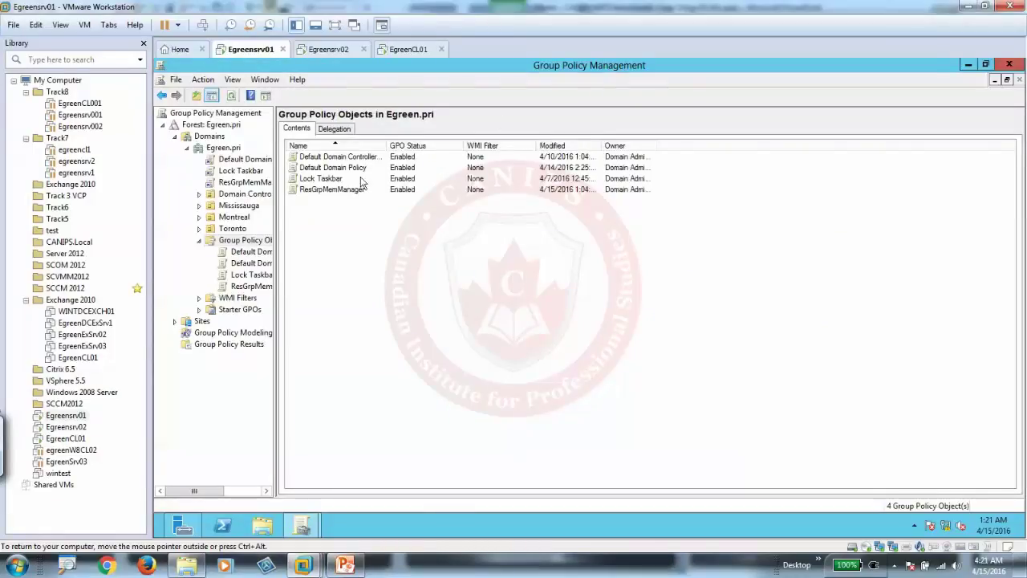
{"action": "right_click", "coordinate": [247, 244]}
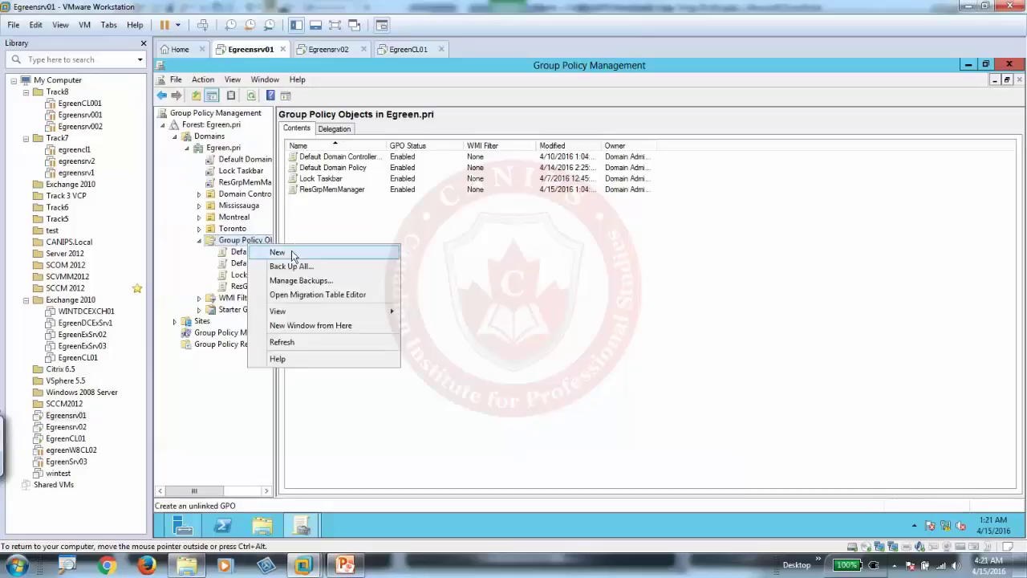
{"action": "left_click", "coordinate": [292, 253]}
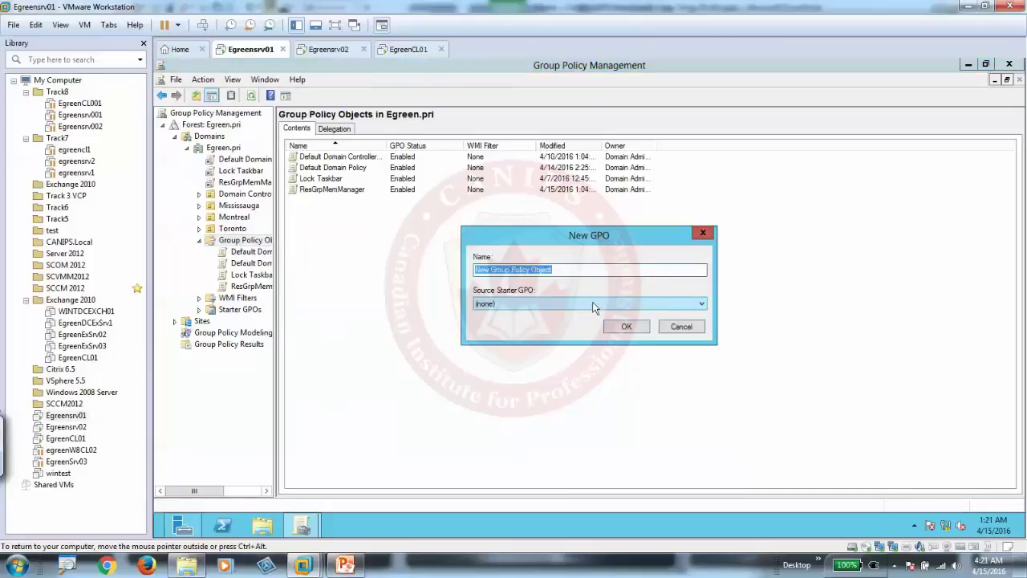
{"action": "type", "text": "F"}
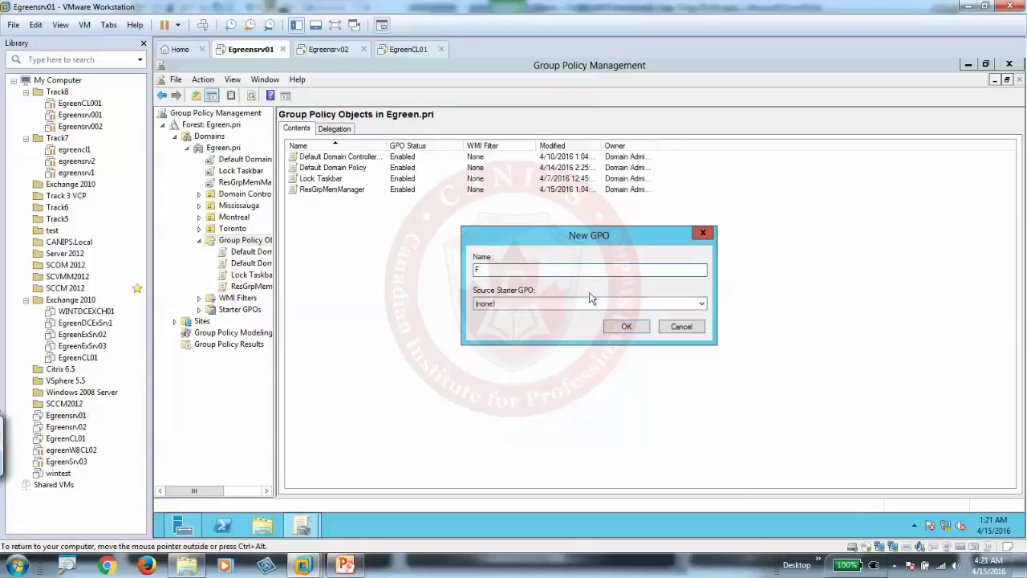
{"action": "key", "text": "BackSpace"}
{"action": "type", "text": "S"}
{"action": "key", "text": "BackSpace"}
{"action": "key", "text": "BackSpace"}
{"action": "key", "text": "BackSpace"}
{"action": "key", "text": "BackSpace"}
{"action": "key", "text": "BackSpace"}
{"action": "key", "text": "BackSpace"}
{"action": "key", "text": "BackSpace"}
{"action": "key", "text": "BackSpace"}
{"action": "type", "text": "Sec"}
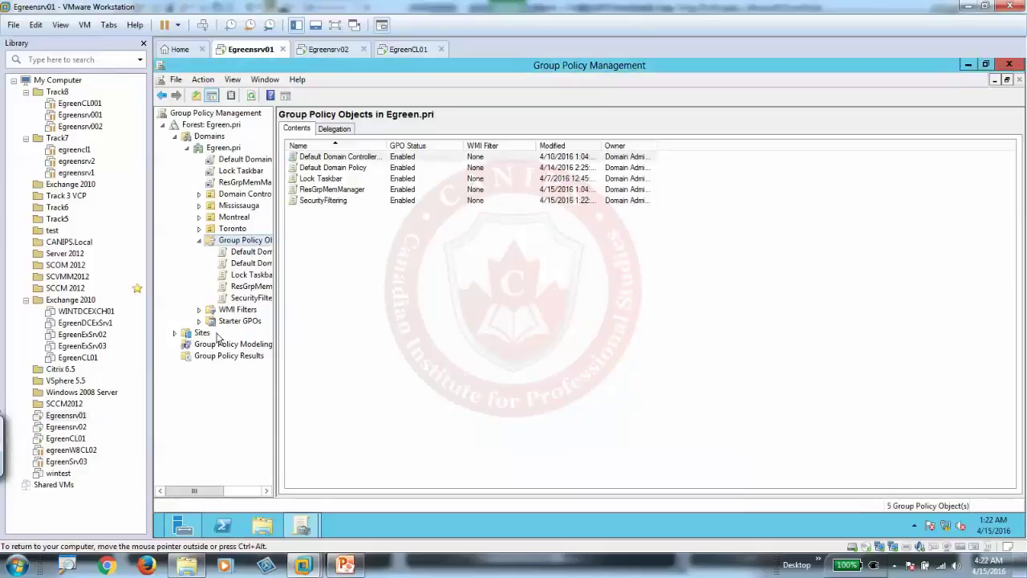
- Open the SecurityFiltering GPO in the Group Policy Management Editor
{"action": "left_click", "coordinate": [257, 298]}
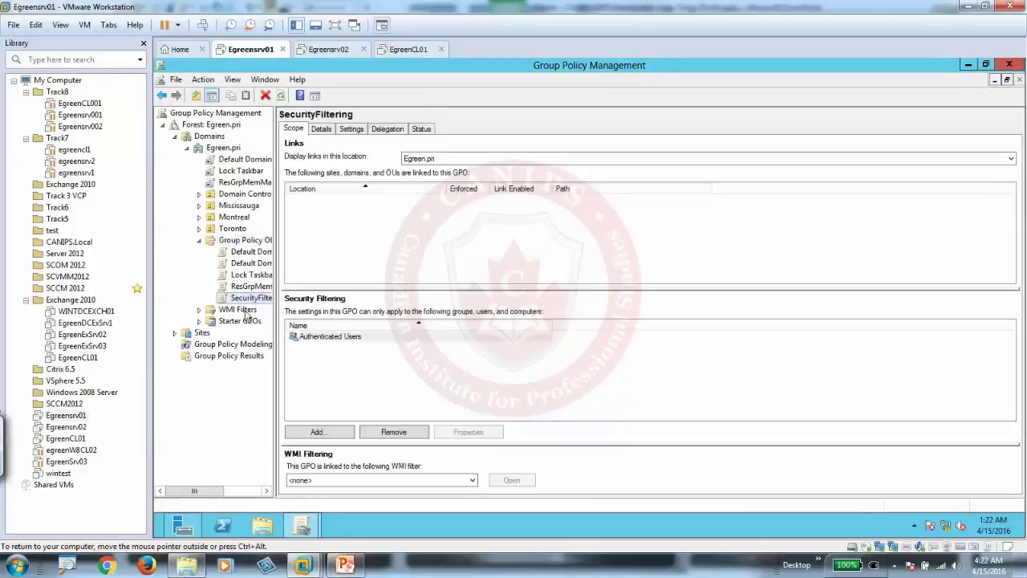
{"action": "left_click", "coordinate": [255, 299]}
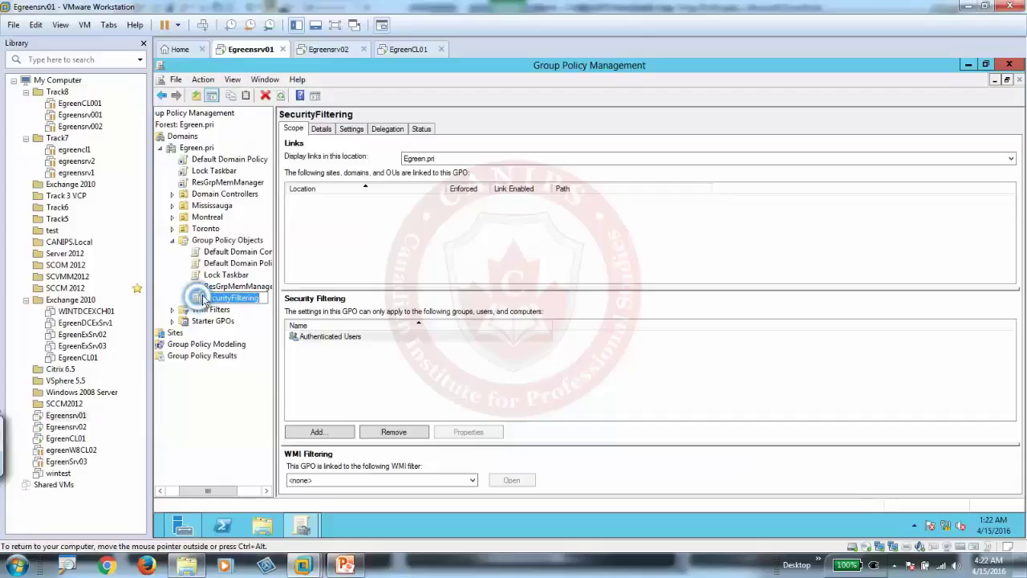
{"action": "right_click", "coordinate": [200, 301]}
{"action": "left_click", "coordinate": [210, 308]}
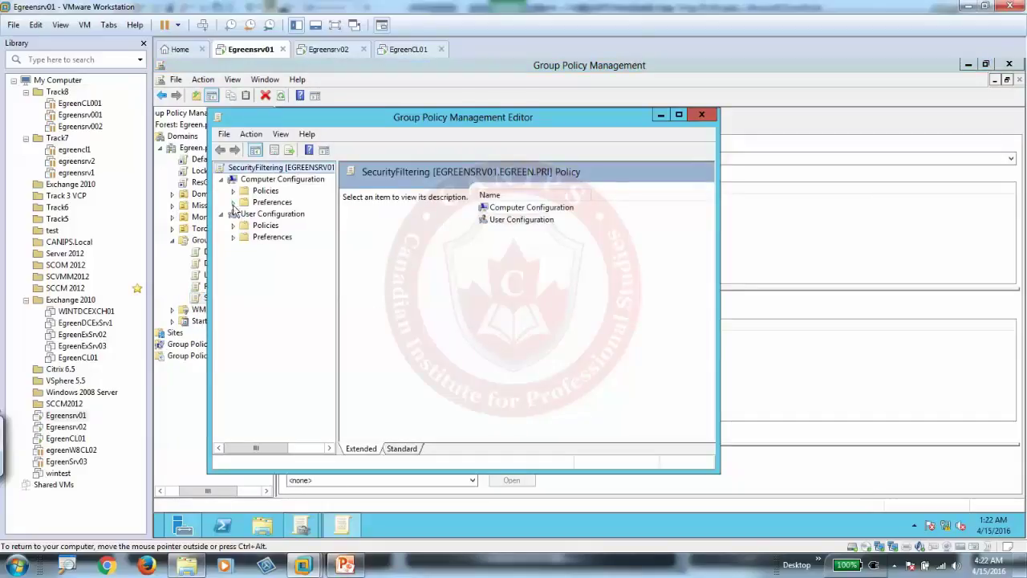
- Browse Computer Configuration Preferences, then Policies > Administrative Templates > Control Panel and Windows Components
{"action": "left_click", "coordinate": [233, 202]}
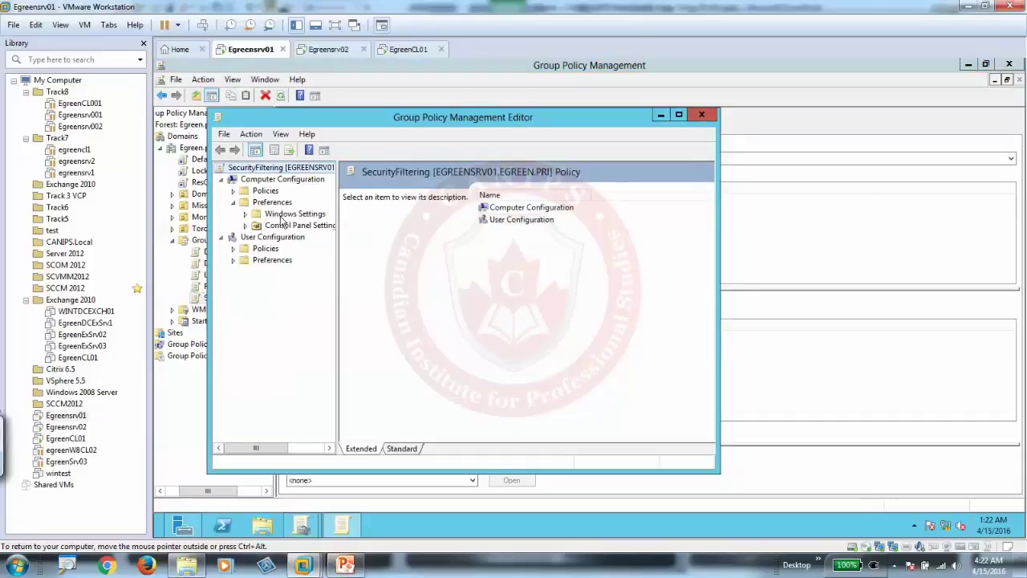
{"action": "left_click", "coordinate": [245, 214]}
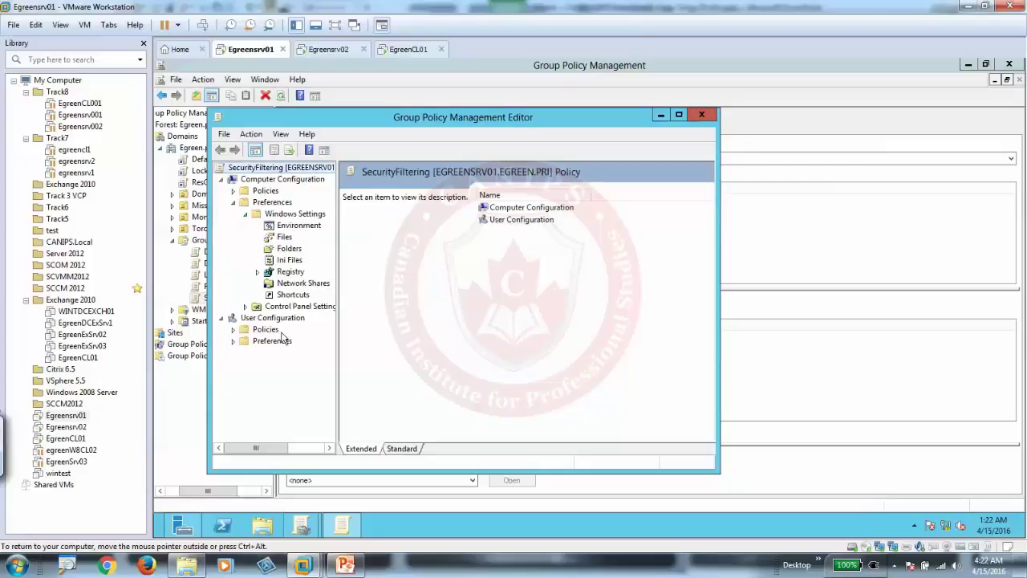
{"action": "left_click", "coordinate": [245, 306]}
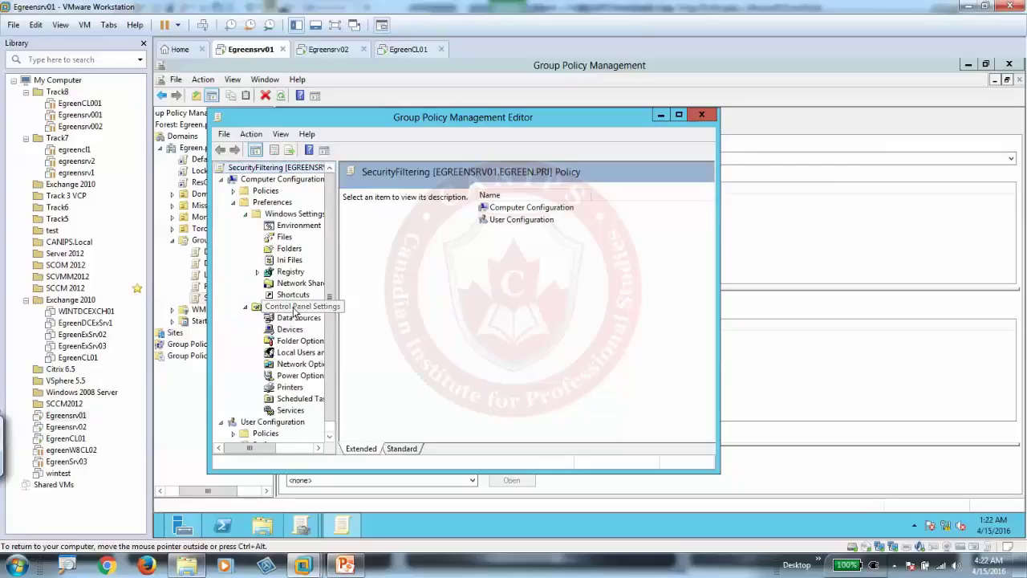
{"action": "left_click", "coordinate": [234, 204]}
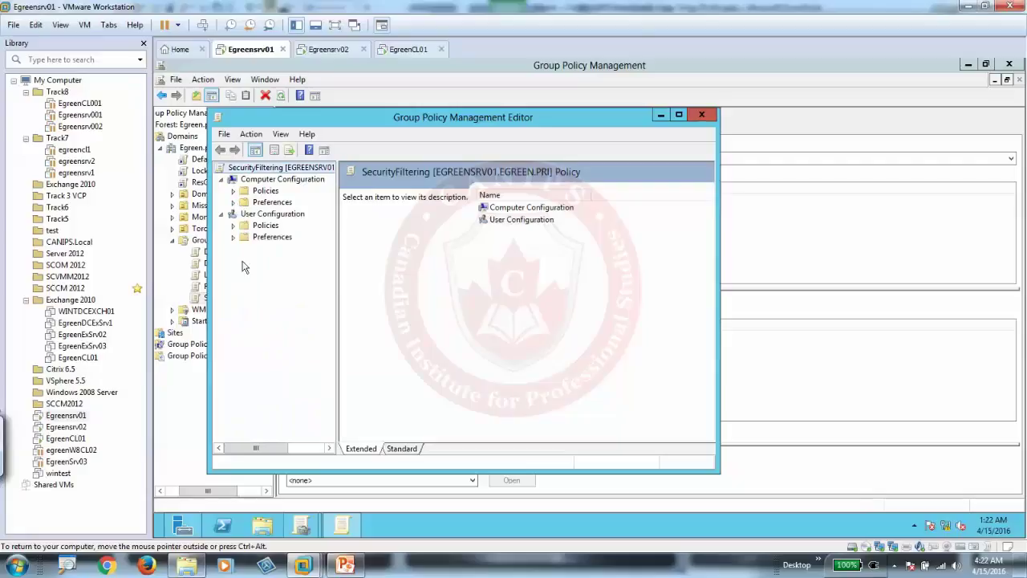
{"action": "left_click", "coordinate": [234, 191]}
{"action": "left_click", "coordinate": [270, 227]}
{"action": "left_click", "coordinate": [245, 226]}
{"action": "left_click", "coordinate": [267, 239]}
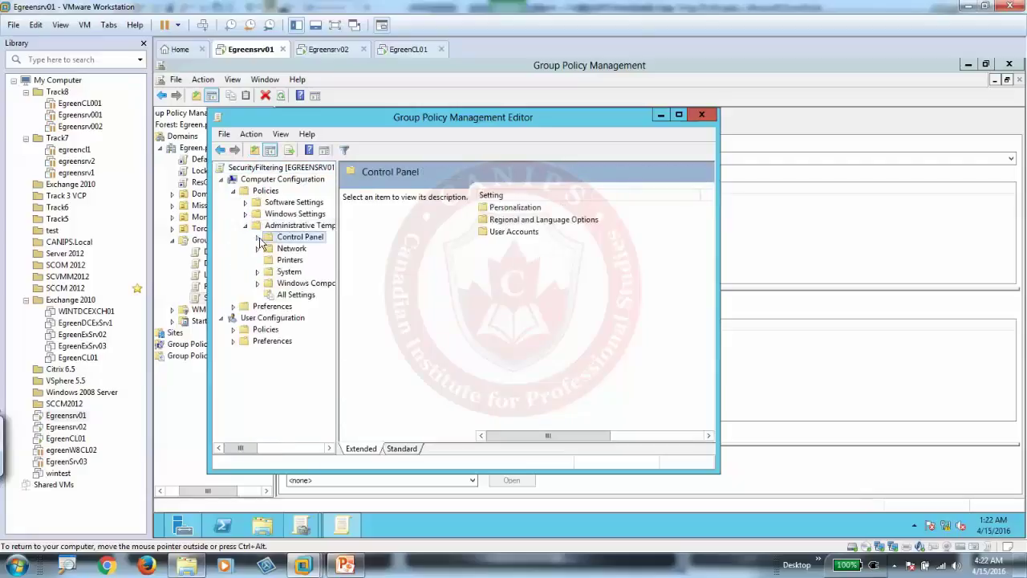
{"action": "left_click", "coordinate": [257, 238]}
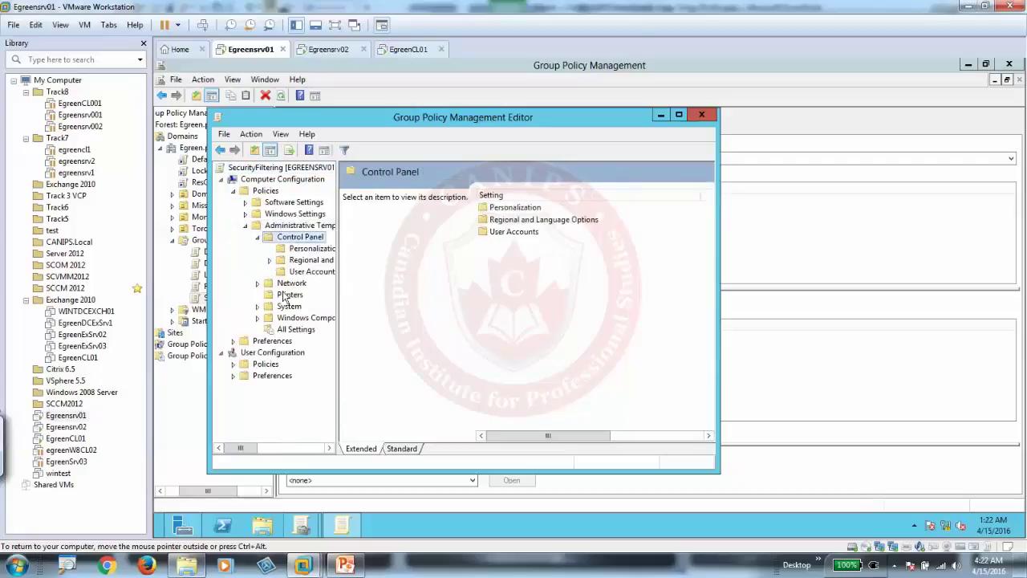
{"action": "left_click", "coordinate": [258, 318]}
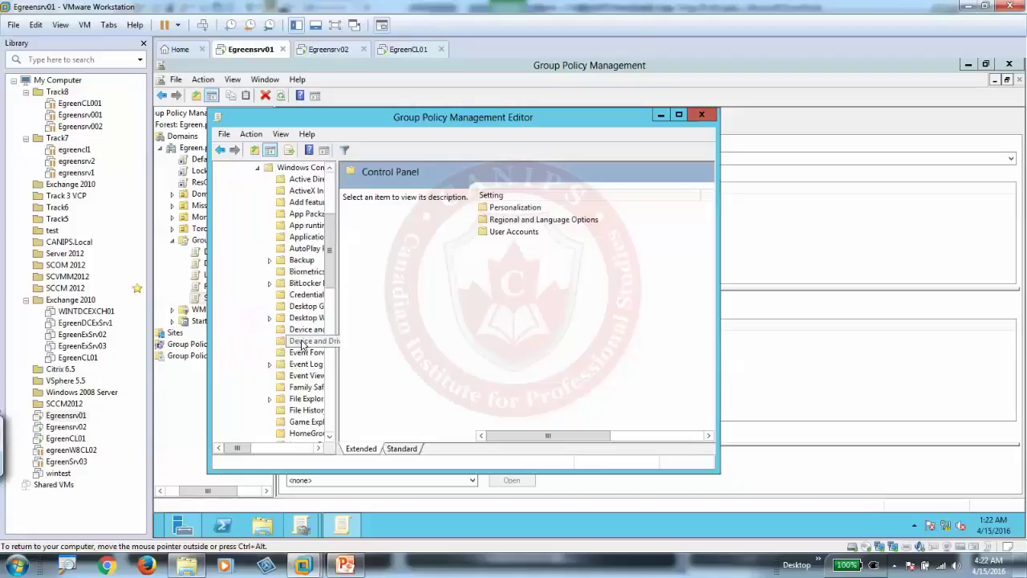
{"action": "left_click", "coordinate": [306, 261]}
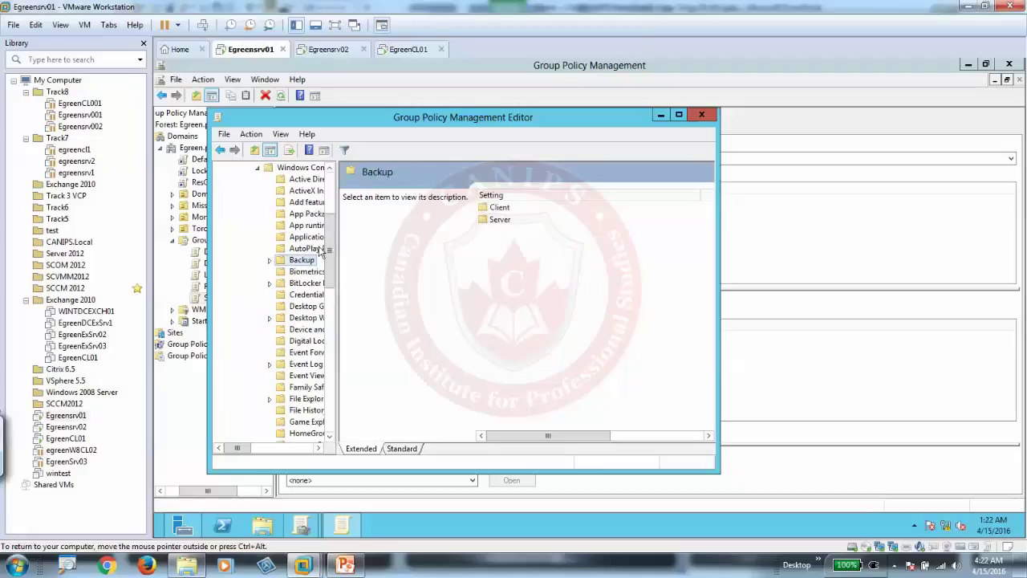
{"action": "left_click", "coordinate": [258, 167]}
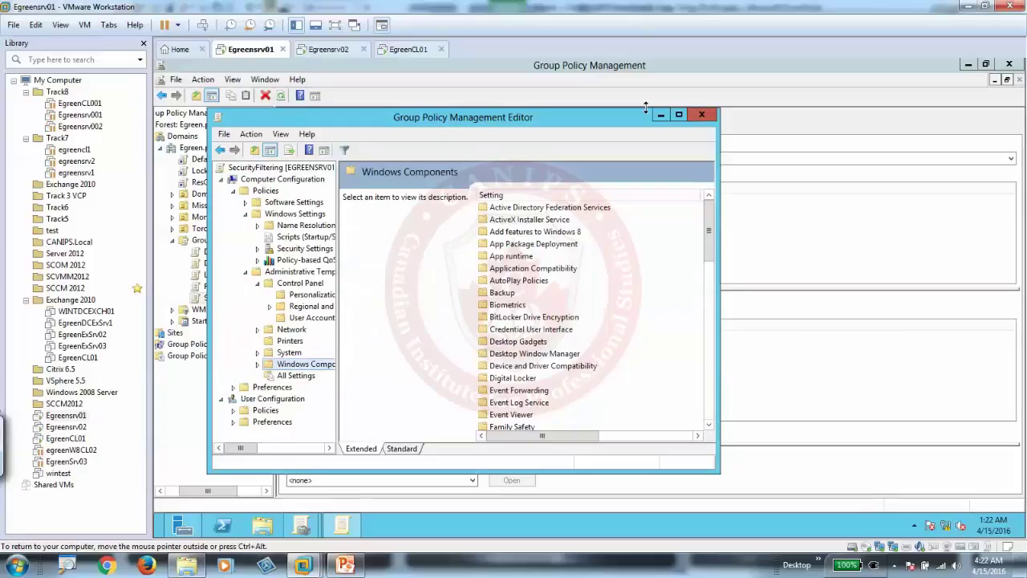
- Reopen SecurityFiltering and browse User Configuration > Administrative Templates > Control Panel > Display
{"action": "left_click", "coordinate": [703, 117]}
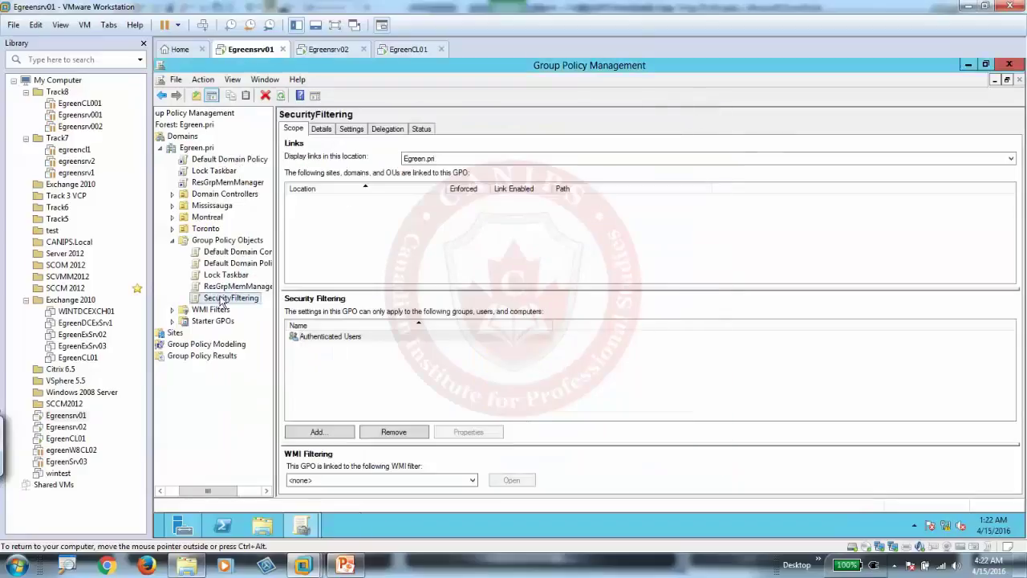
{"action": "right_click", "coordinate": [239, 297]}
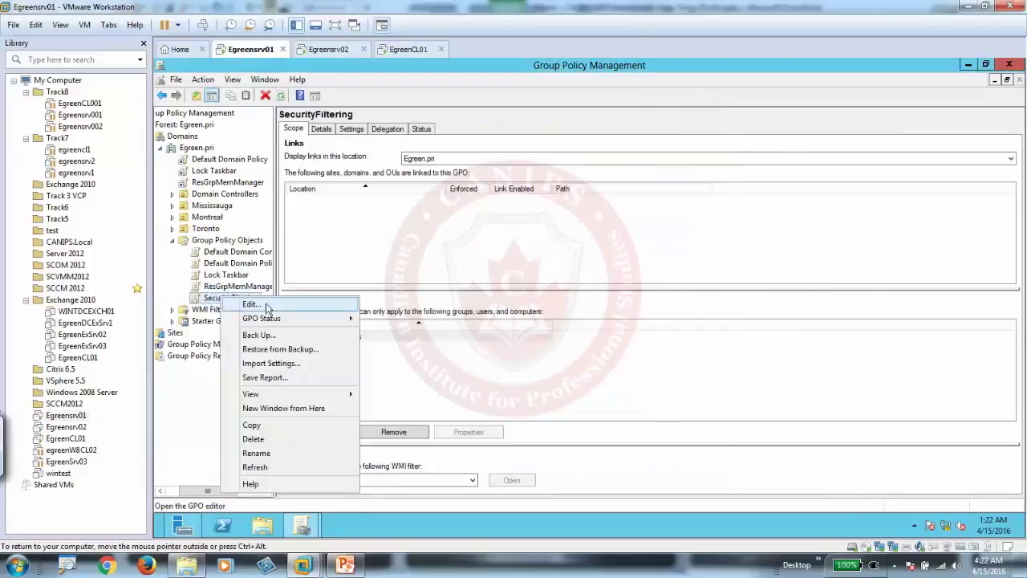
{"action": "left_click", "coordinate": [269, 303]}
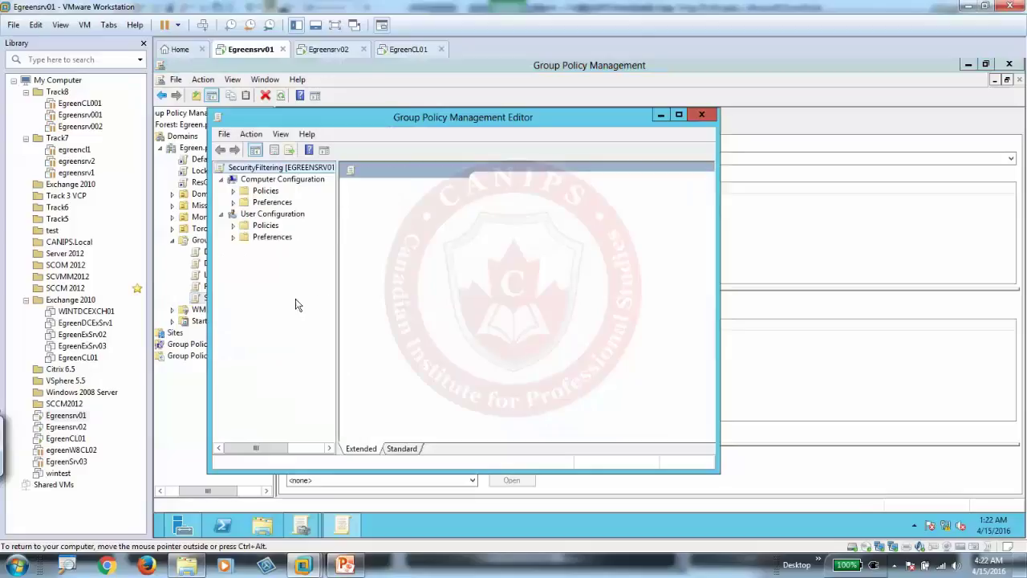
{"action": "left_click", "coordinate": [233, 225]}
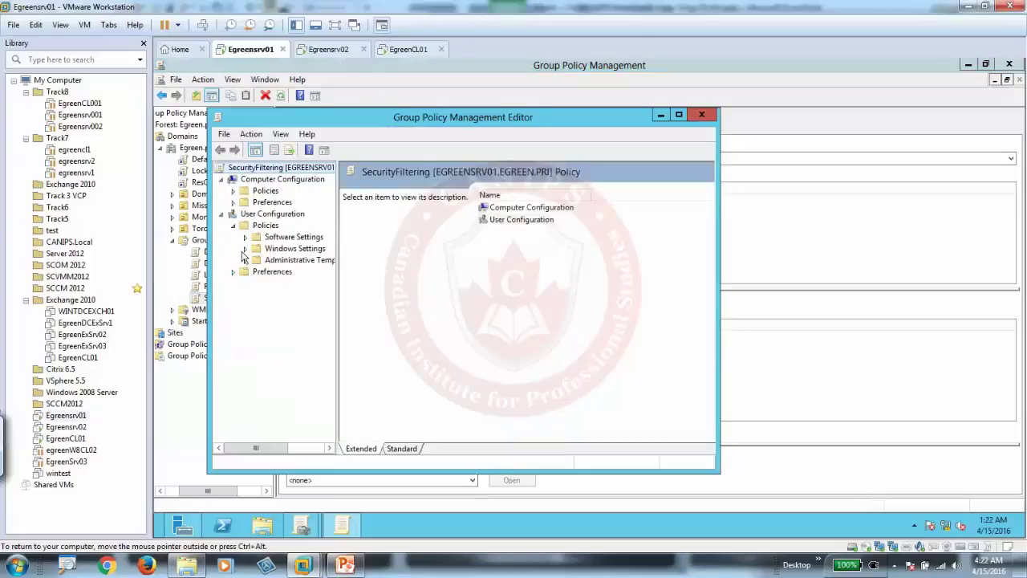
{"action": "left_click", "coordinate": [245, 260]}
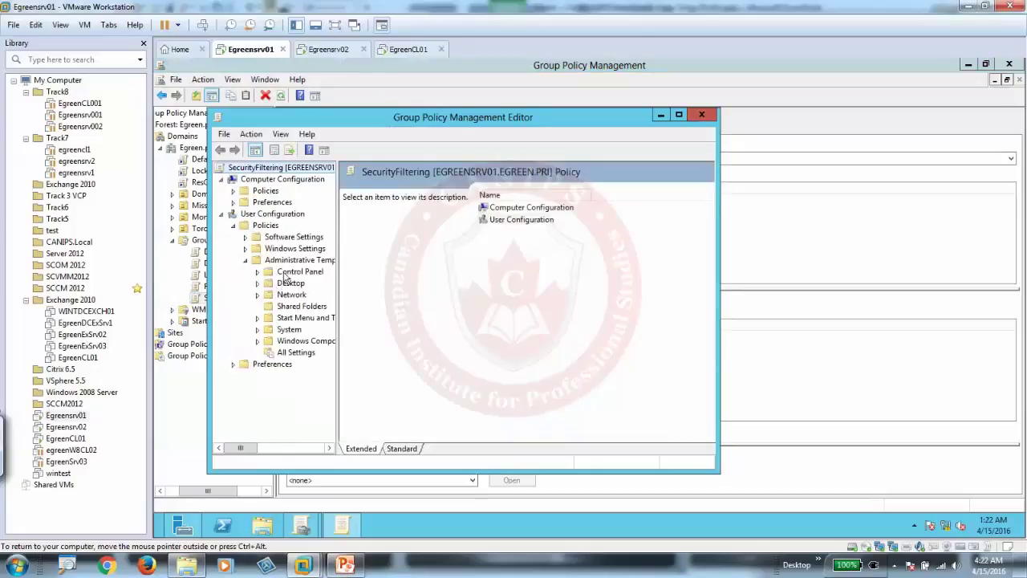
{"action": "left_click", "coordinate": [287, 272]}
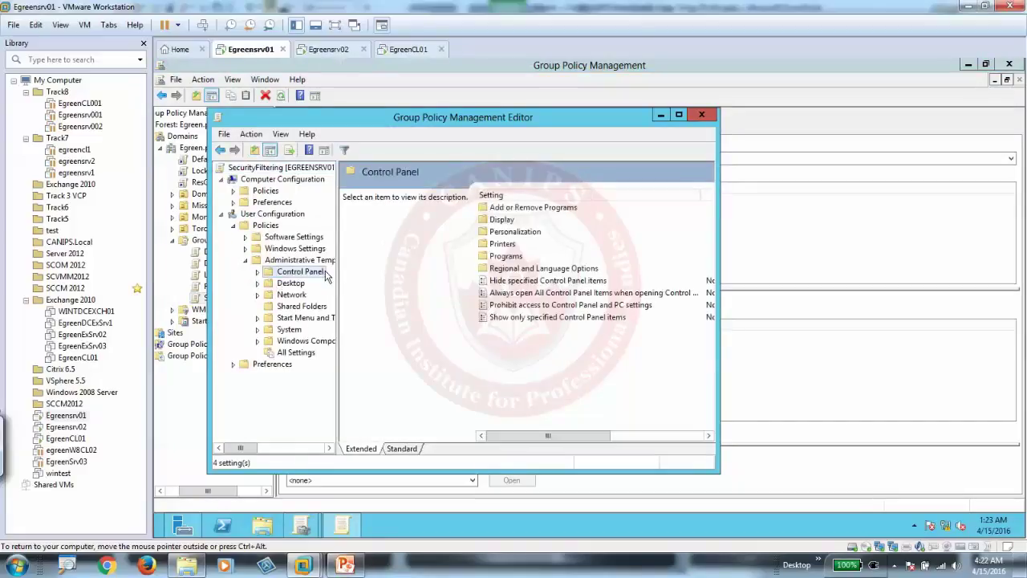
{"action": "double_click", "coordinate": [502, 219]}
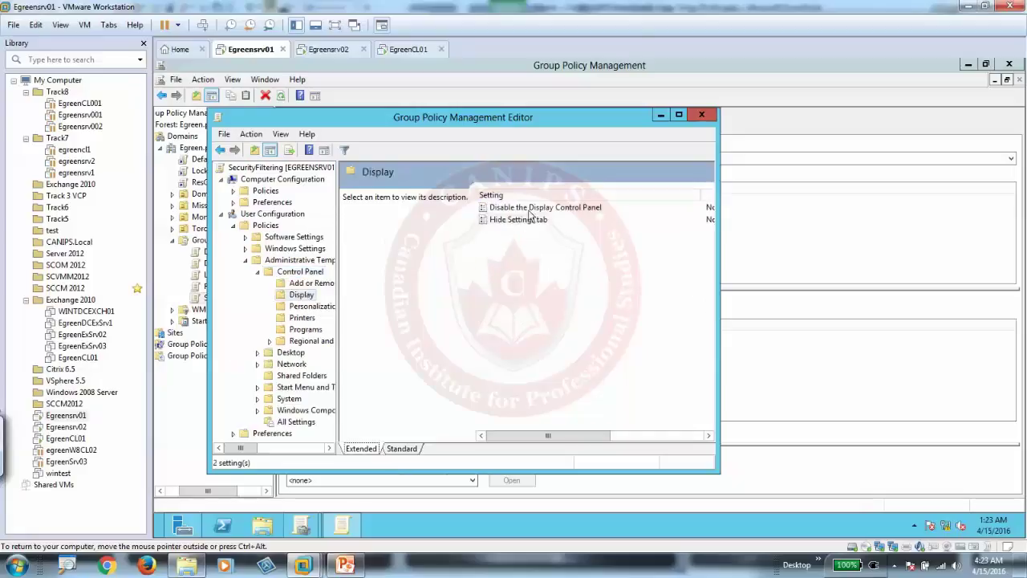
- Set Disable the Display Control Panel to Enabled and save it
{"action": "left_click", "coordinate": [522, 209]}
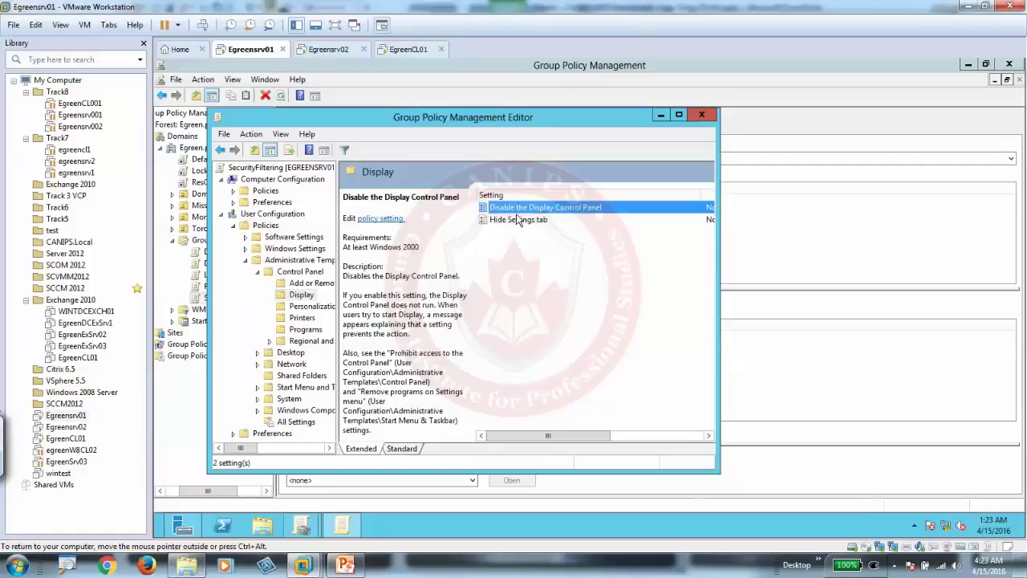
{"action": "double_click", "coordinate": [529, 207]}
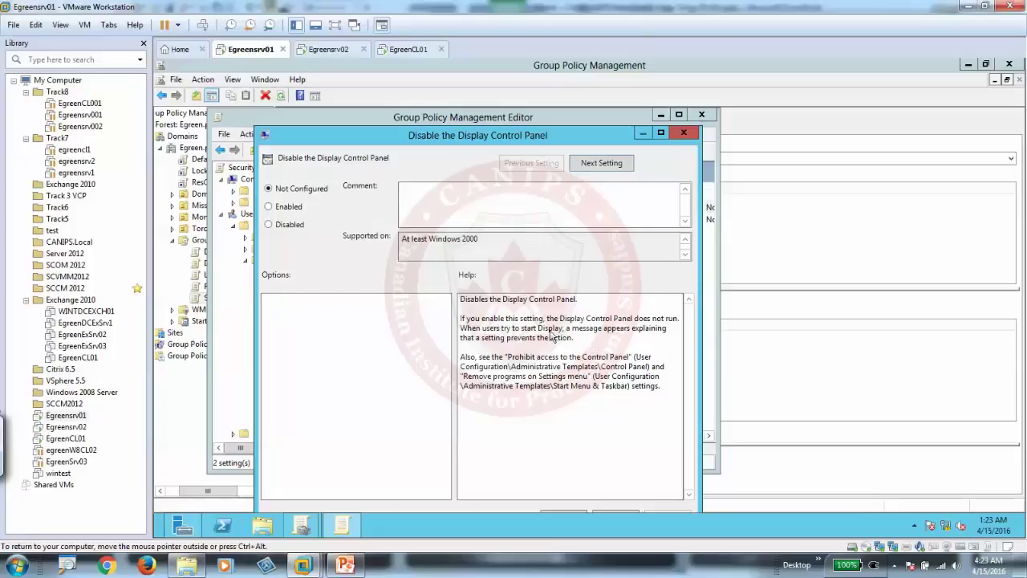
{"action": "left_click", "coordinate": [283, 210]}
{"action": "left_click_drag", "start_coordinate": [562, 133], "coordinate": [573, 105]}
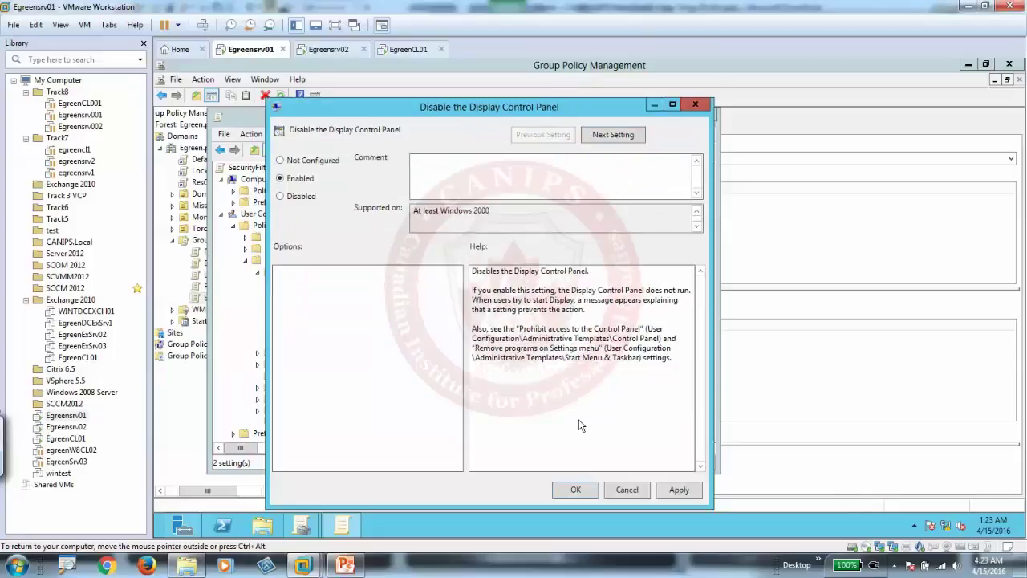
{"action": "left_click", "coordinate": [575, 491]}
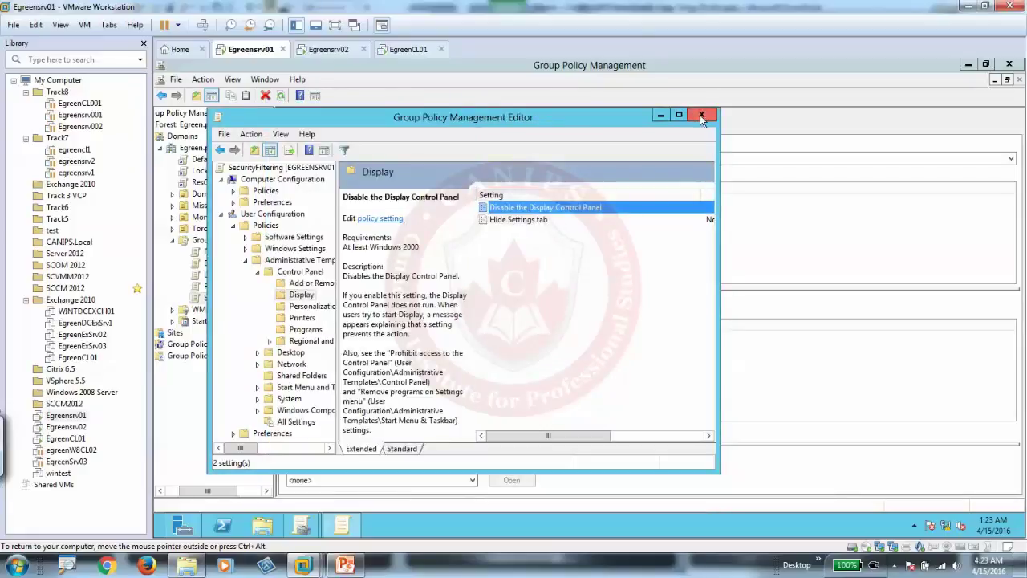
- On client EgreenCL01, open Screen resolution, then Control Panel > Display, which still opens normally
{"action": "left_click", "coordinate": [407, 50]}
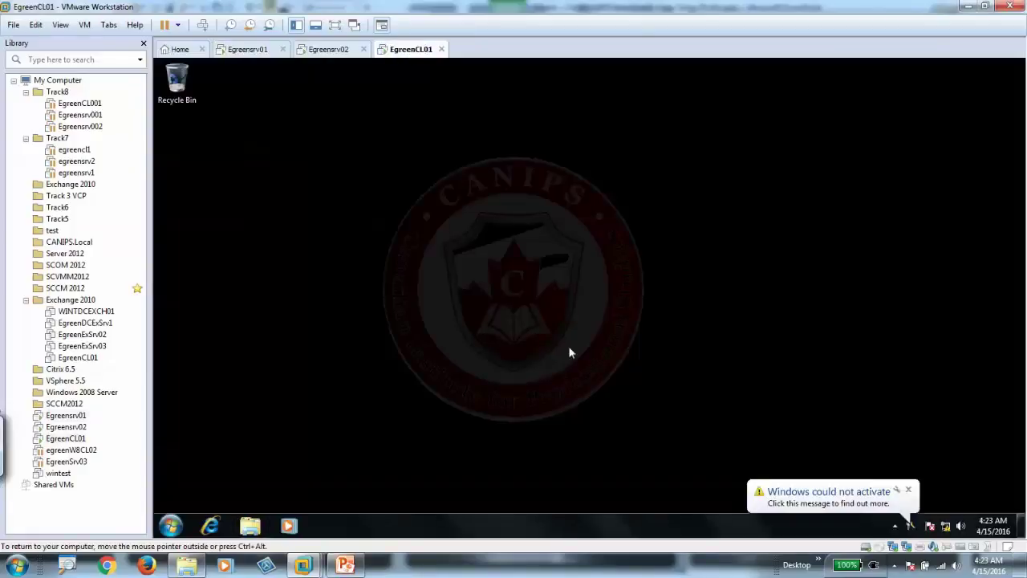
{"action": "right_click", "coordinate": [492, 313]}
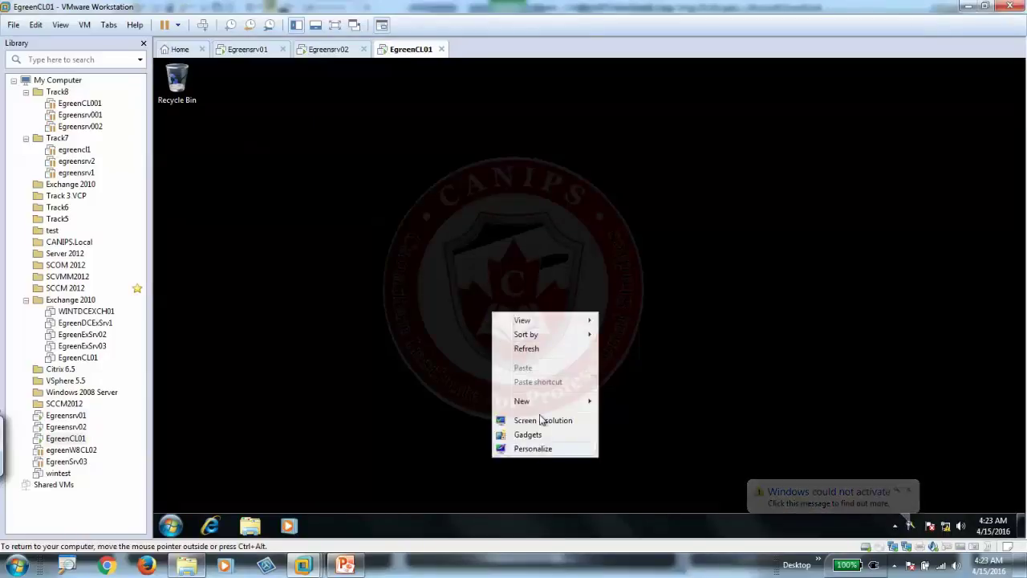
{"action": "left_click", "coordinate": [534, 422]}
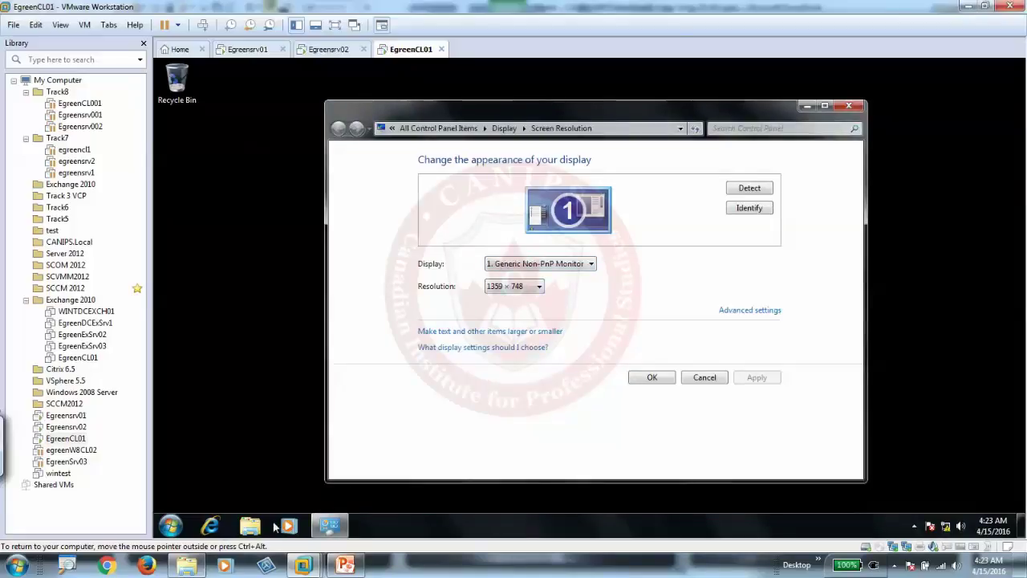
{"action": "left_click", "coordinate": [168, 526]}
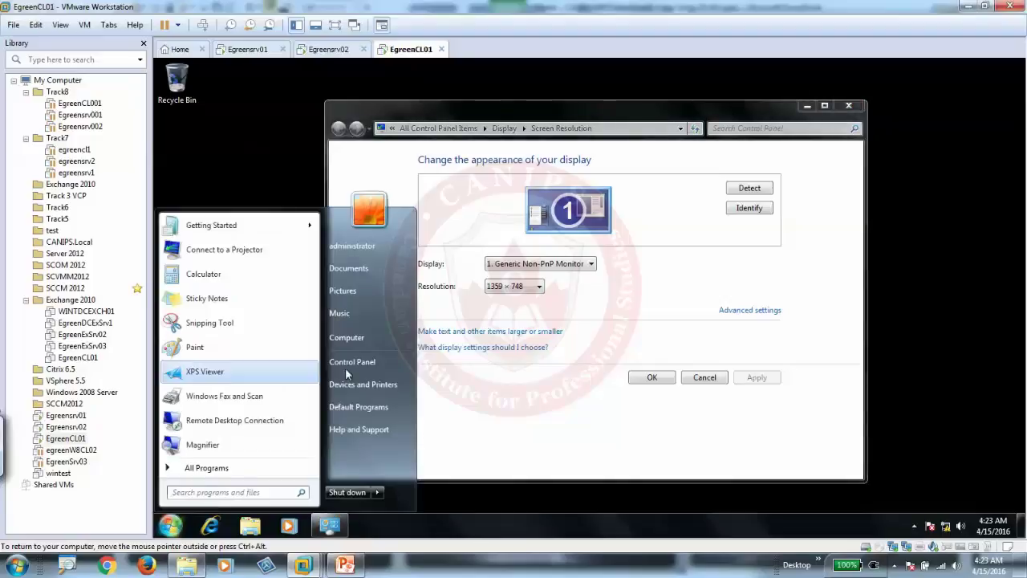
{"action": "left_click", "coordinate": [374, 353]}
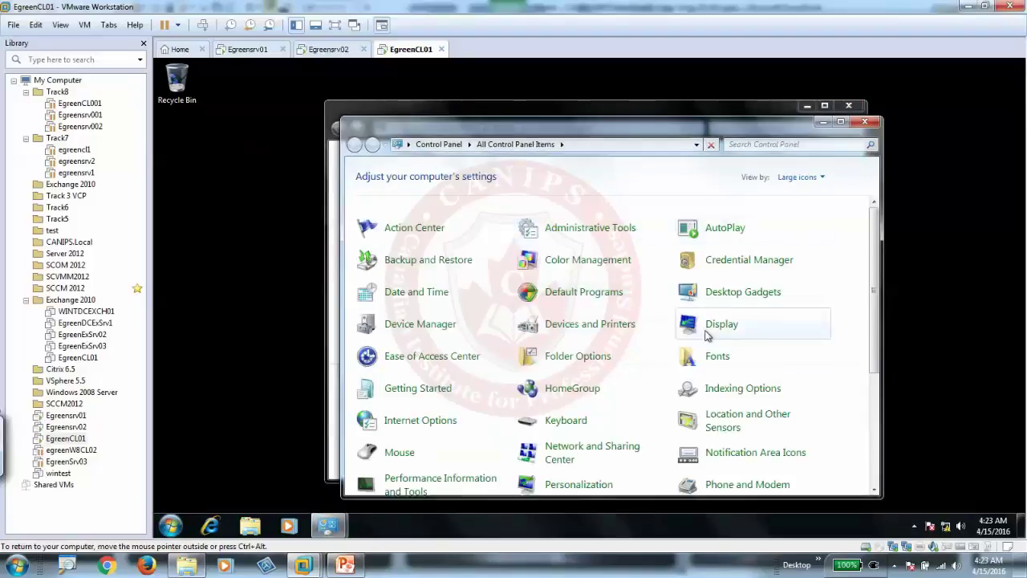
{"action": "left_click", "coordinate": [713, 329]}
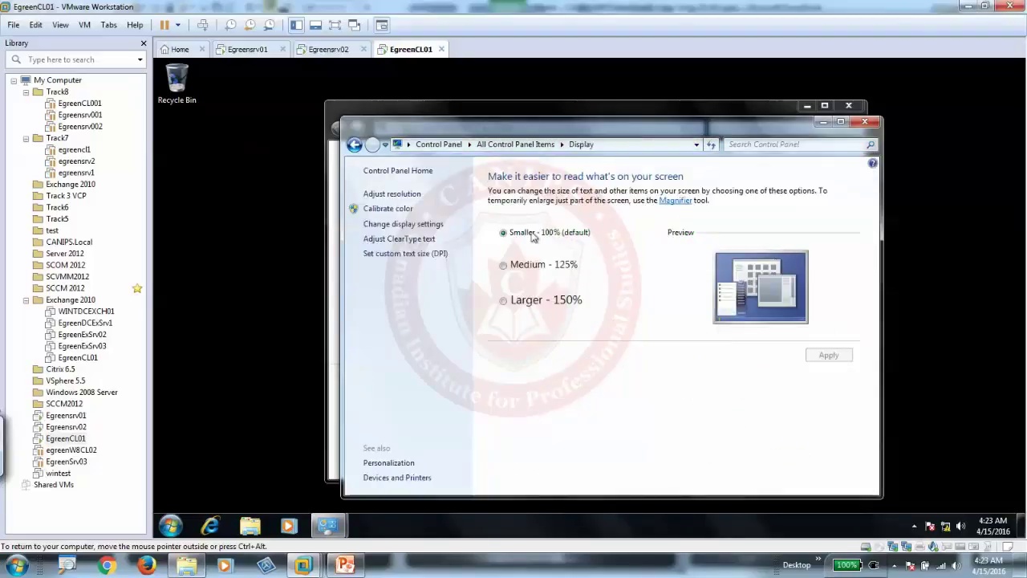
- Close the GPO editor, link SecurityFiltering to the Toronto OU, and expand Toronto to confirm
{"action": "left_click", "coordinate": [241, 50]}
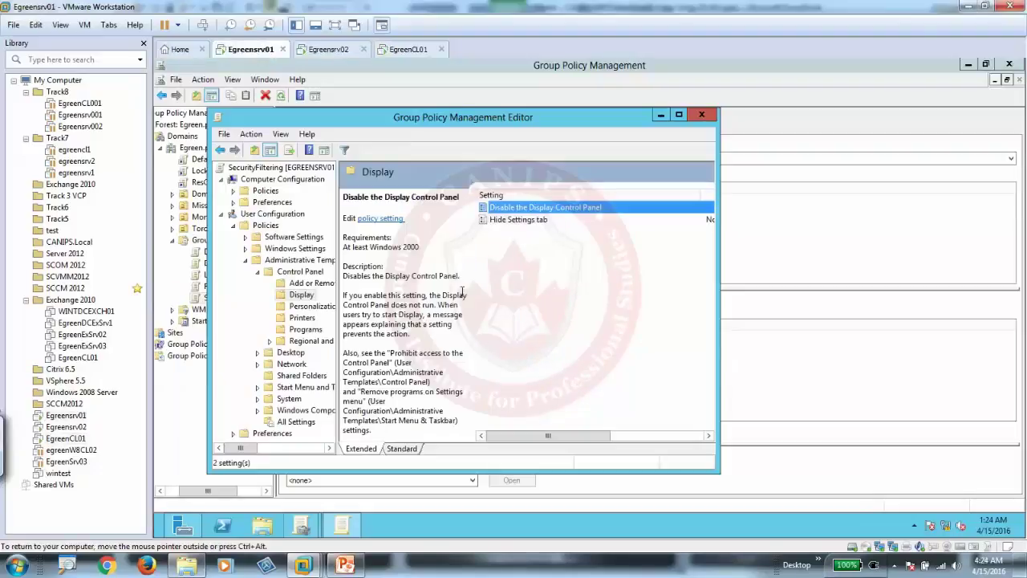
{"action": "left_click", "coordinate": [702, 115]}
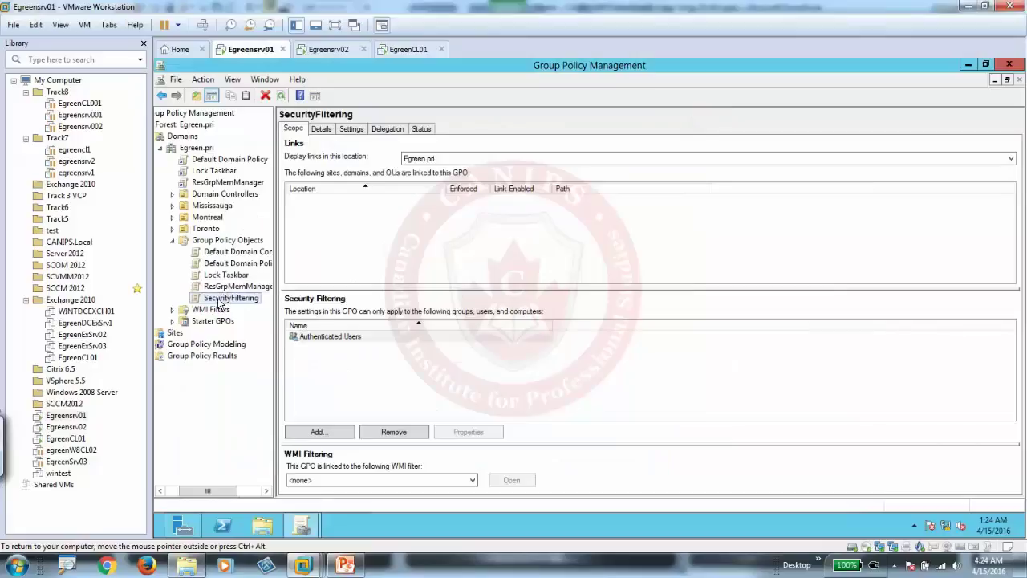
{"action": "left_click", "coordinate": [213, 299]}
{"action": "left_click_drag", "start_coordinate": [213, 299], "coordinate": [201, 234]}
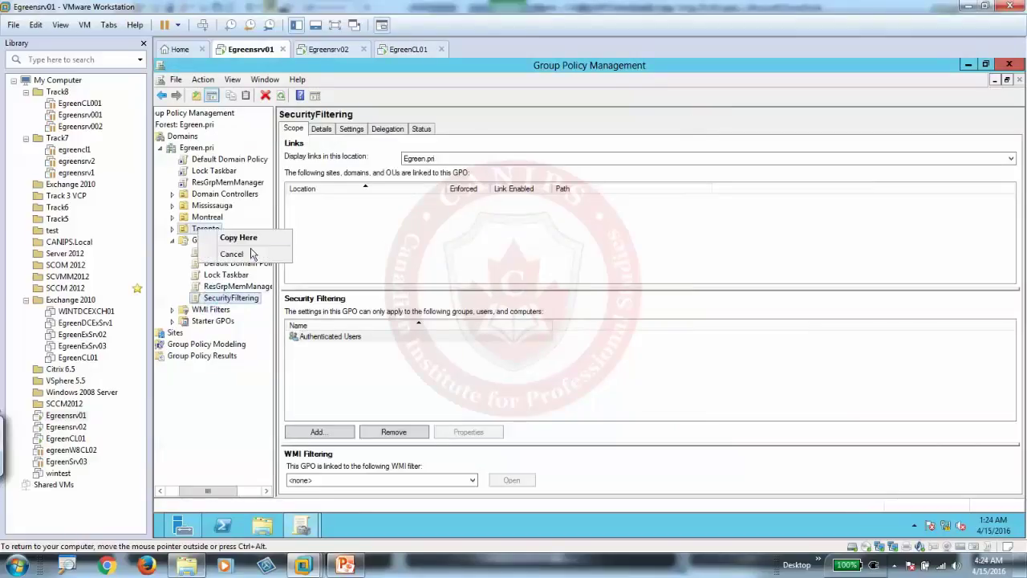
{"action": "left_click", "coordinate": [233, 236]}
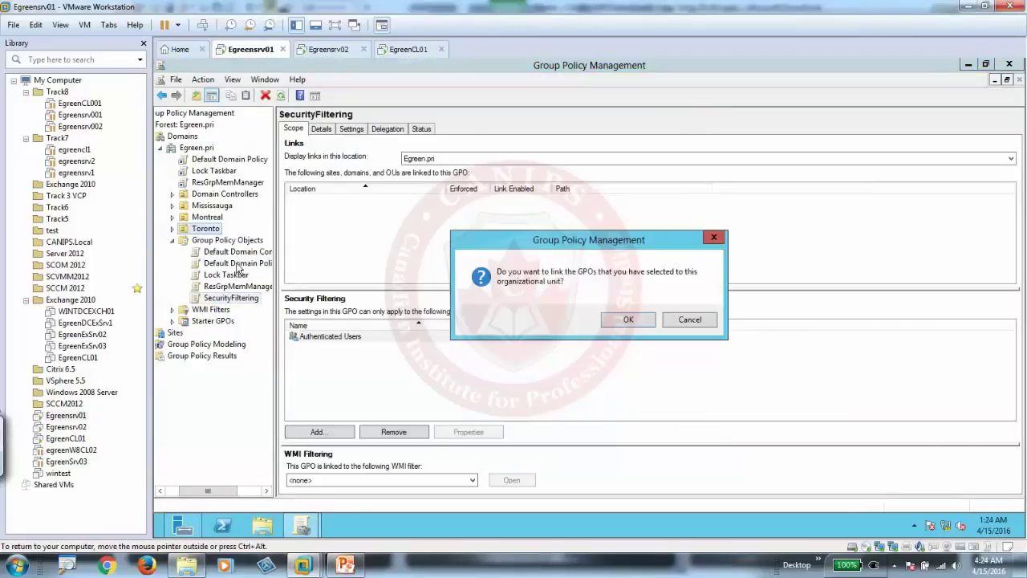
{"action": "left_click", "coordinate": [630, 320]}
{"action": "left_click", "coordinate": [171, 229]}
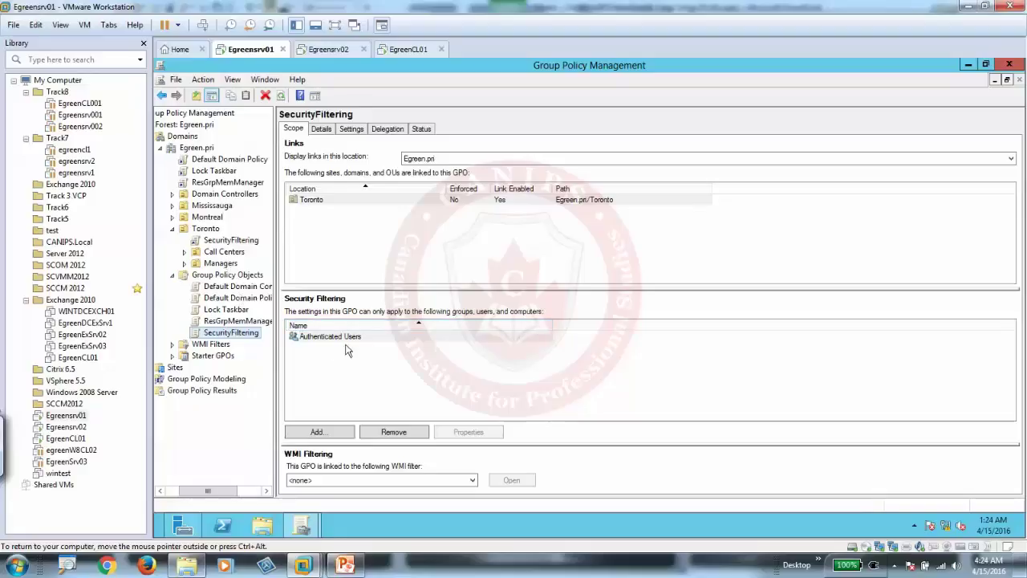
- On slide 21, circle the OU and upper user group, joined by a connecting line
{"action": "left_click", "coordinate": [344, 566]}
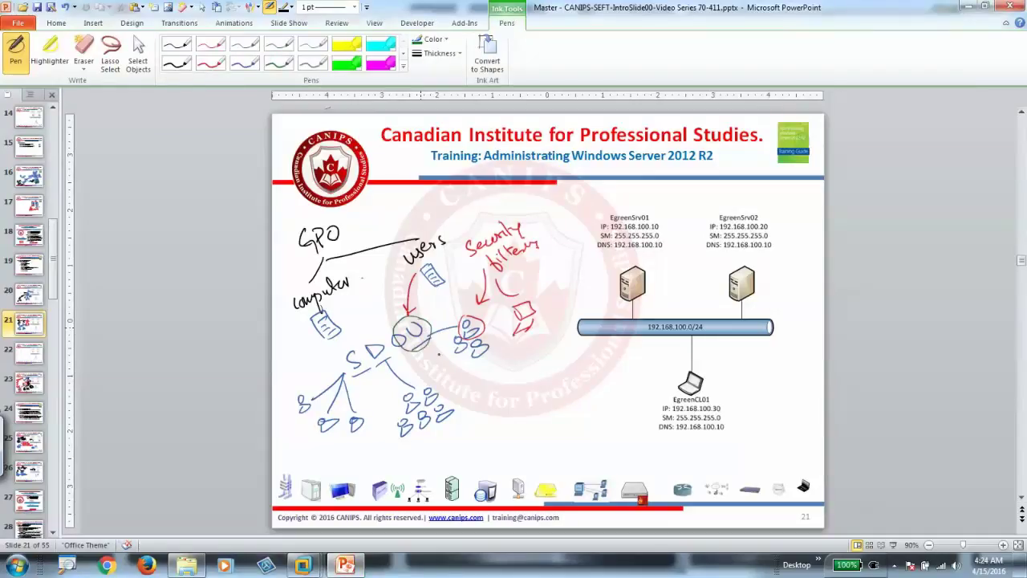
{"action": "mouse_move", "coordinate": [402, 321]}
{"action": "left_mouse_down"}
{"action": "mouse_move", "coordinate": [432, 341]}
{"action": "mouse_move", "coordinate": [466, 309]}
{"action": "mouse_move", "coordinate": [479, 362]}
{"action": "left_mouse_up"}
- Replace Authenticated Users in SecurityFiltering's security filtering with the single user account, then close the console
{"action": "left_click", "coordinate": [970, 8]}
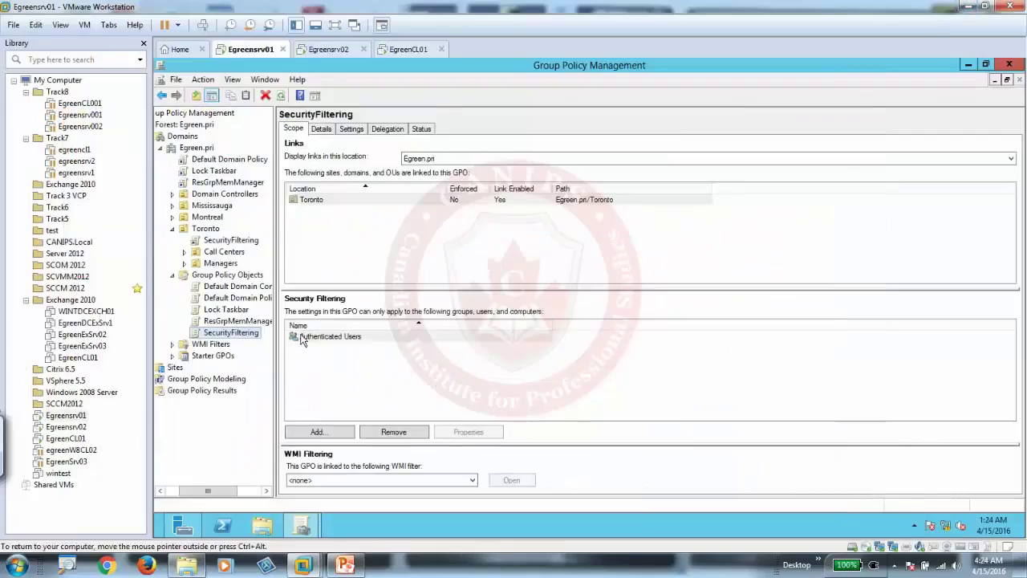
{"action": "left_click", "coordinate": [393, 432]}
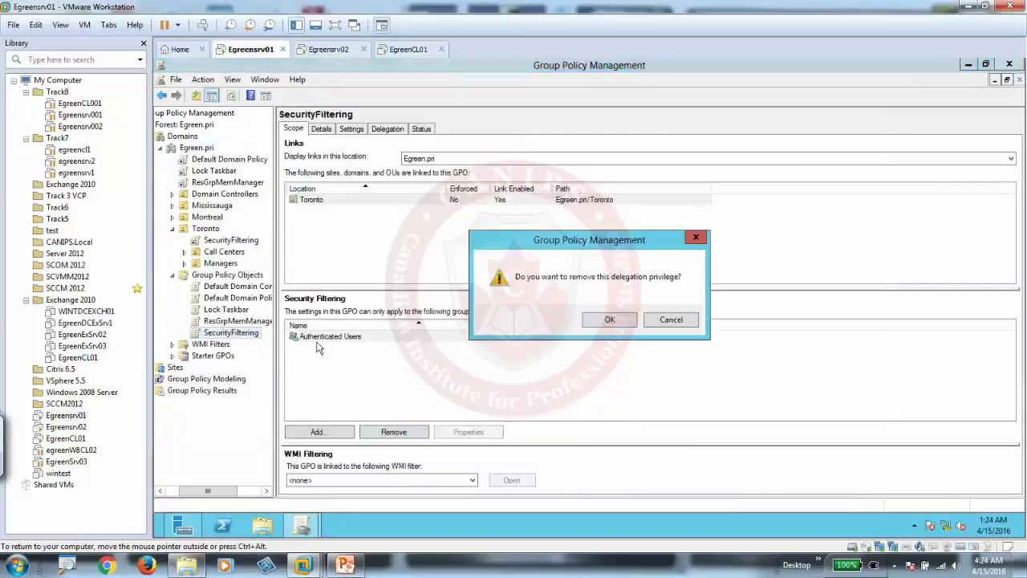
{"action": "left_click", "coordinate": [607, 320]}
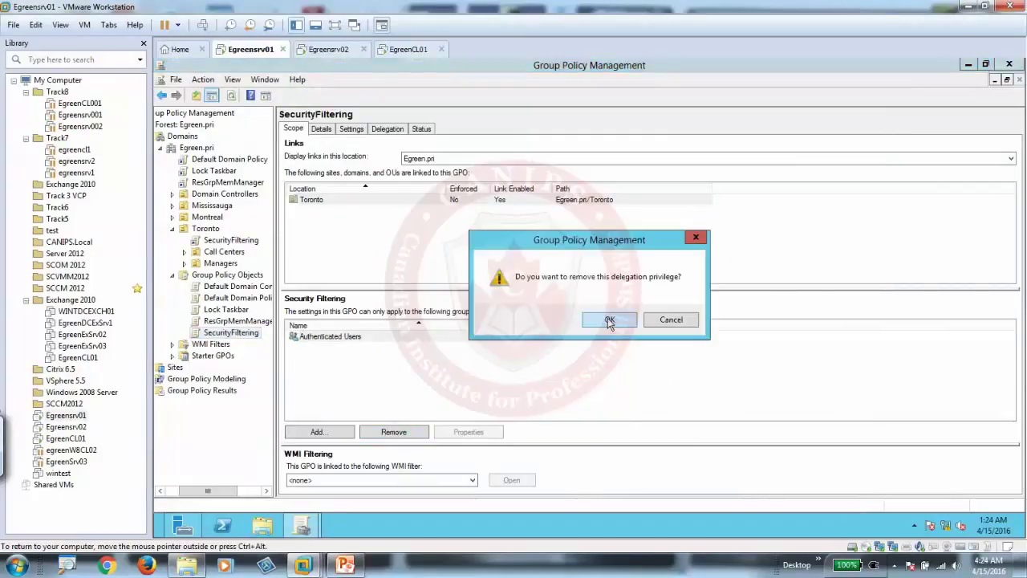
{"action": "left_click", "coordinate": [335, 432]}
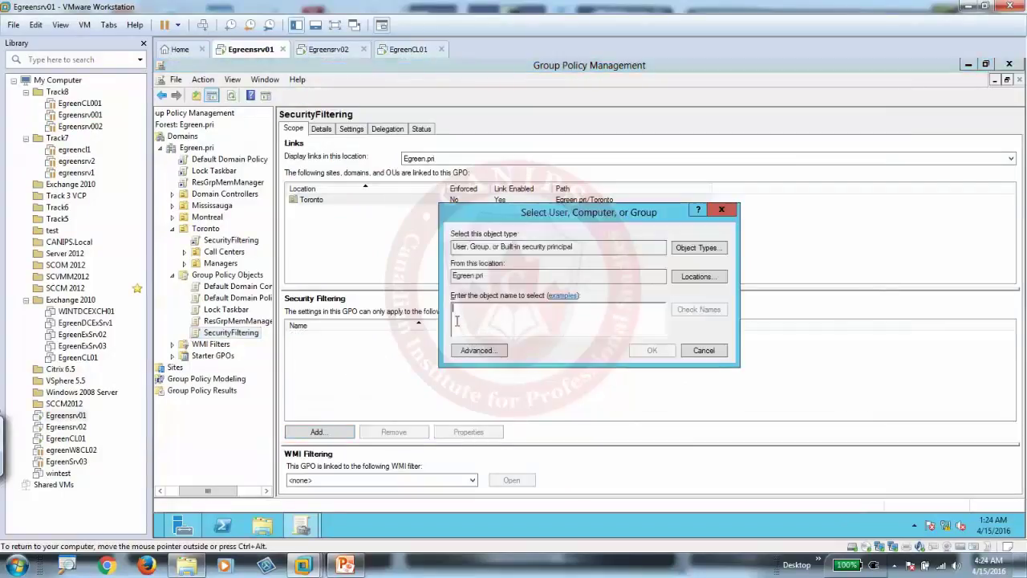
{"action": "type", "text": "mike"}
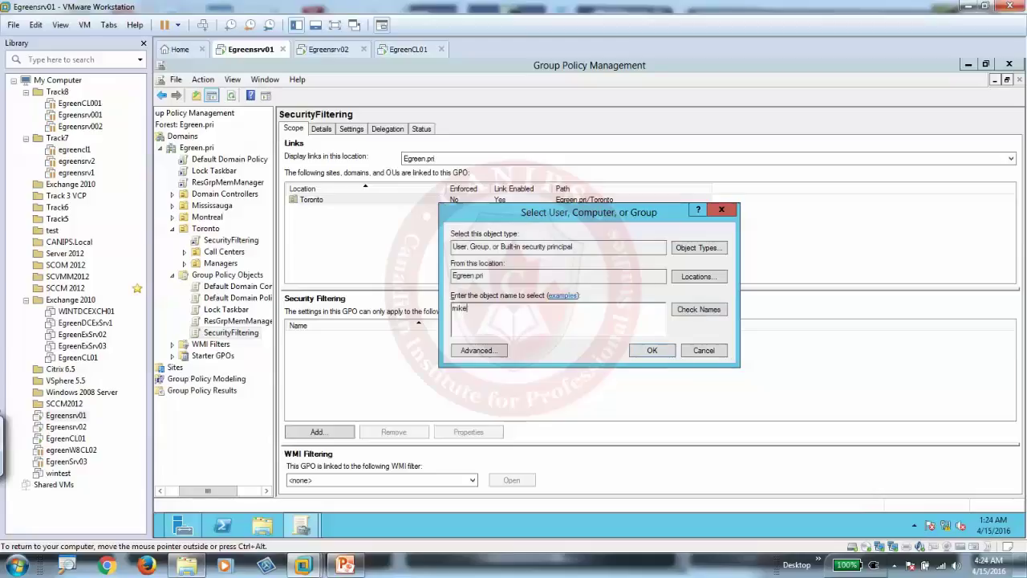
{"action": "left_click", "coordinate": [699, 309]}
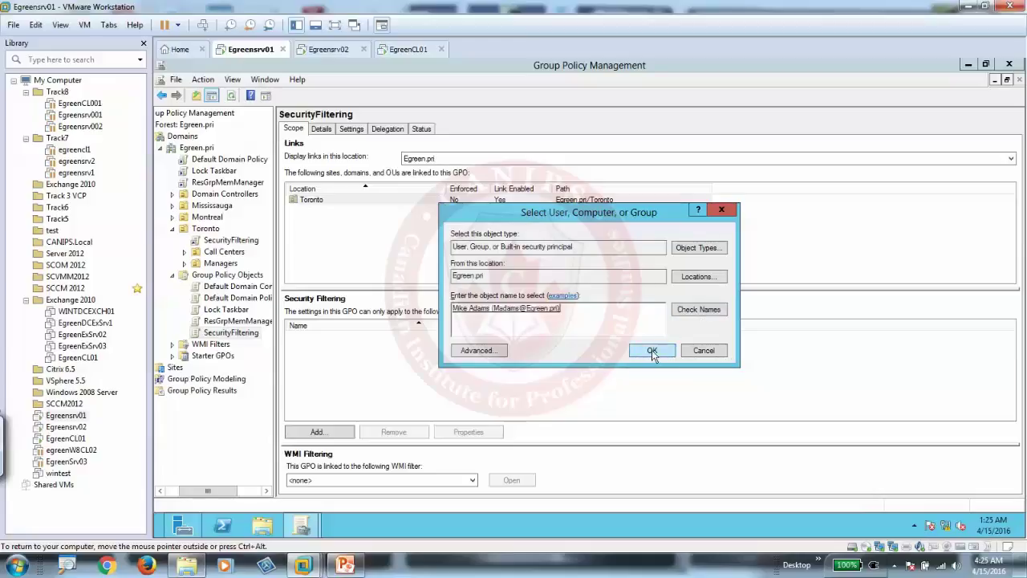
{"action": "left_click", "coordinate": [653, 350]}
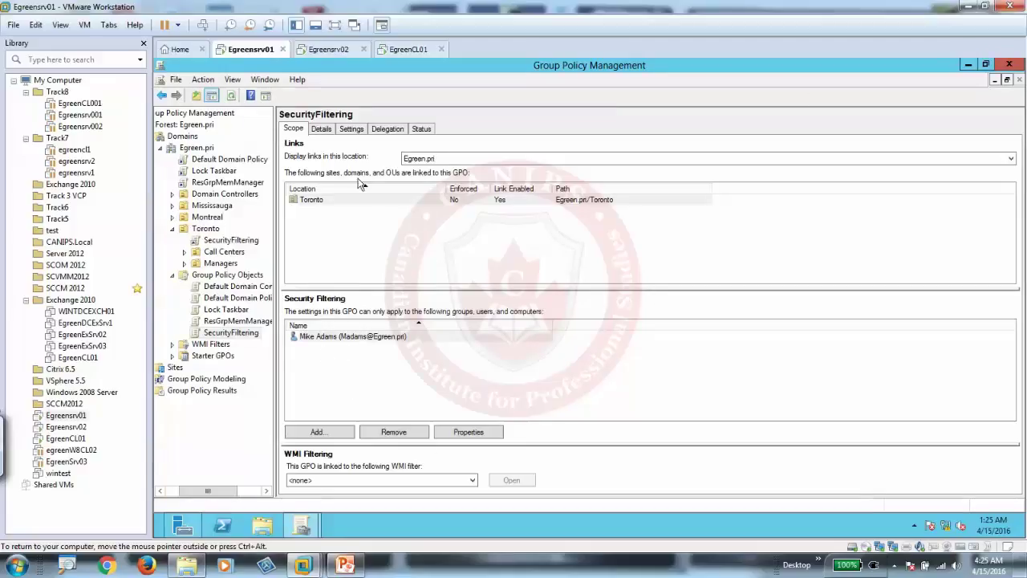
{"action": "left_click", "coordinate": [1009, 64]}
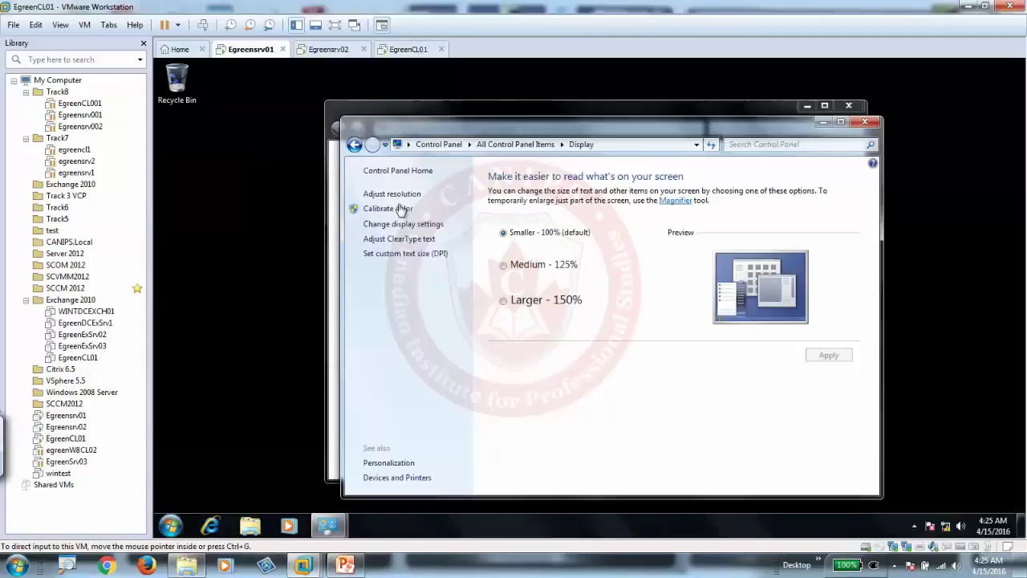
- On the EgreenCL01 client, close both open Display settings windows
{"action": "left_click", "coordinate": [422, 49]}
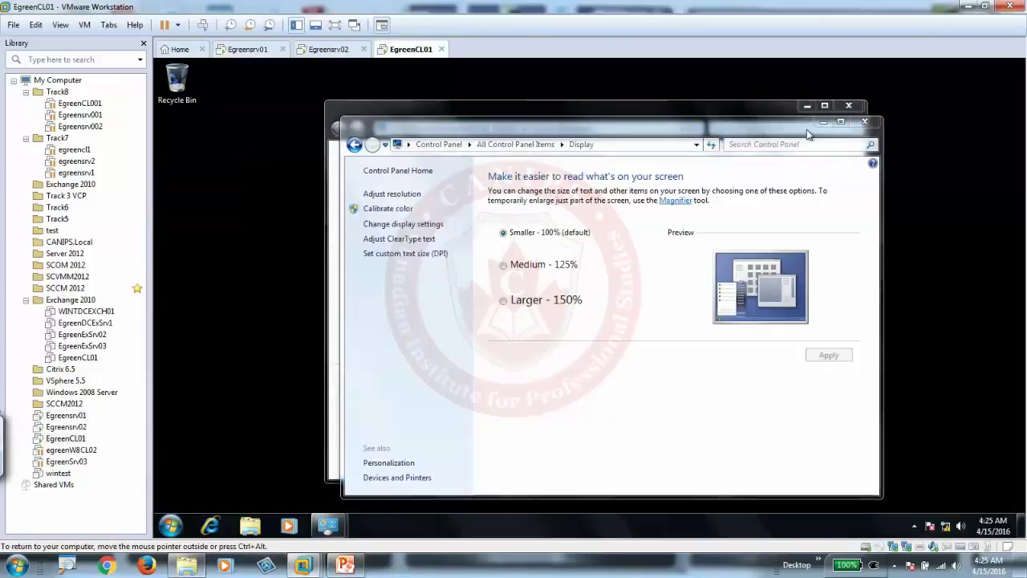
{"action": "left_click", "coordinate": [866, 124]}
{"action": "left_click", "coordinate": [848, 105]}
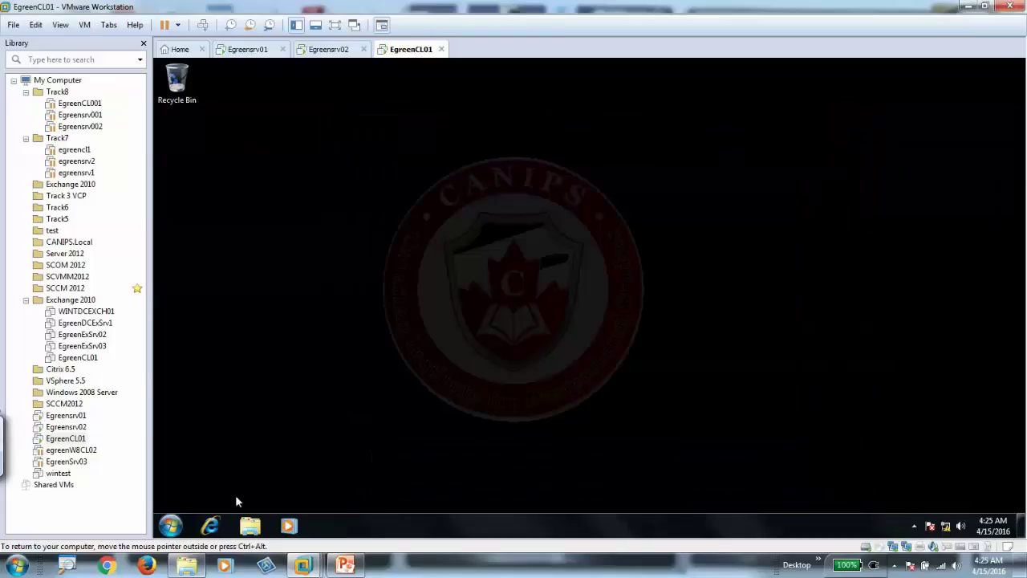
- Log the administrator off the Windows 7 client via Start > Shut down arrow > Log off
{"action": "left_click", "coordinate": [172, 527]}
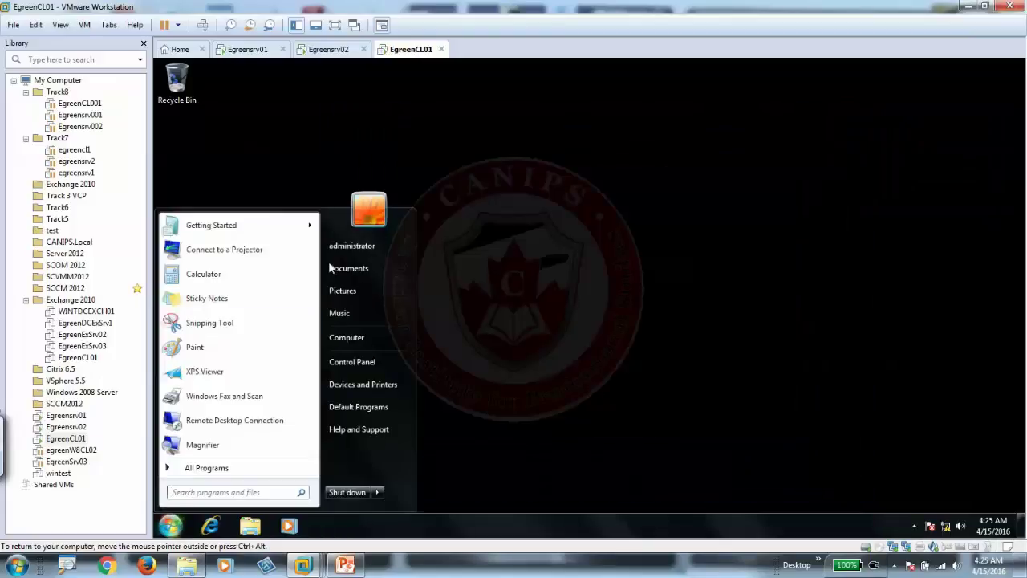
{"action": "left_click", "coordinate": [377, 492]}
{"action": "left_click", "coordinate": [417, 446]}
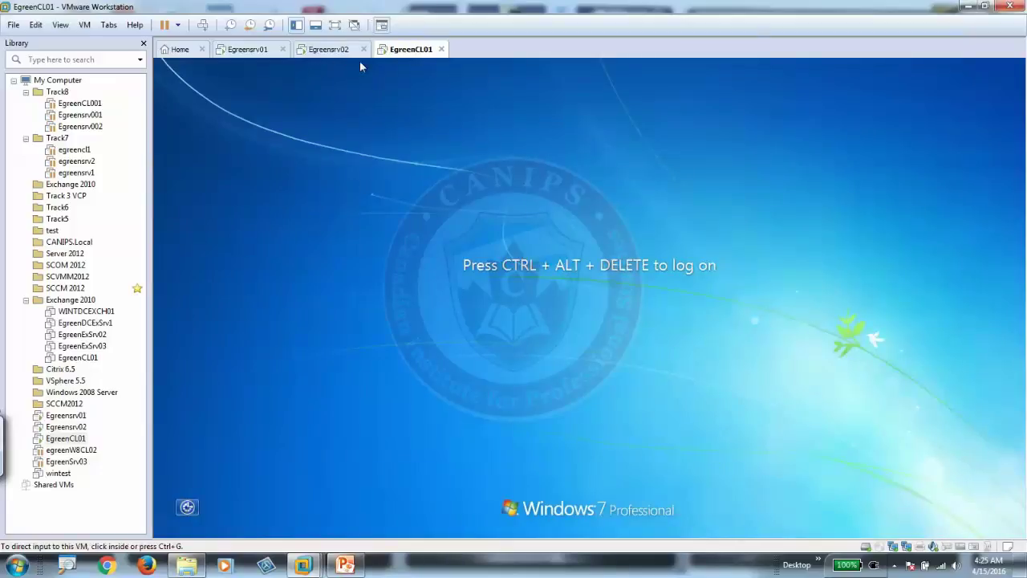
- Log on through Other User with the domain test user's egreen account name and password
{"action": "left_click", "coordinate": [200, 26]}
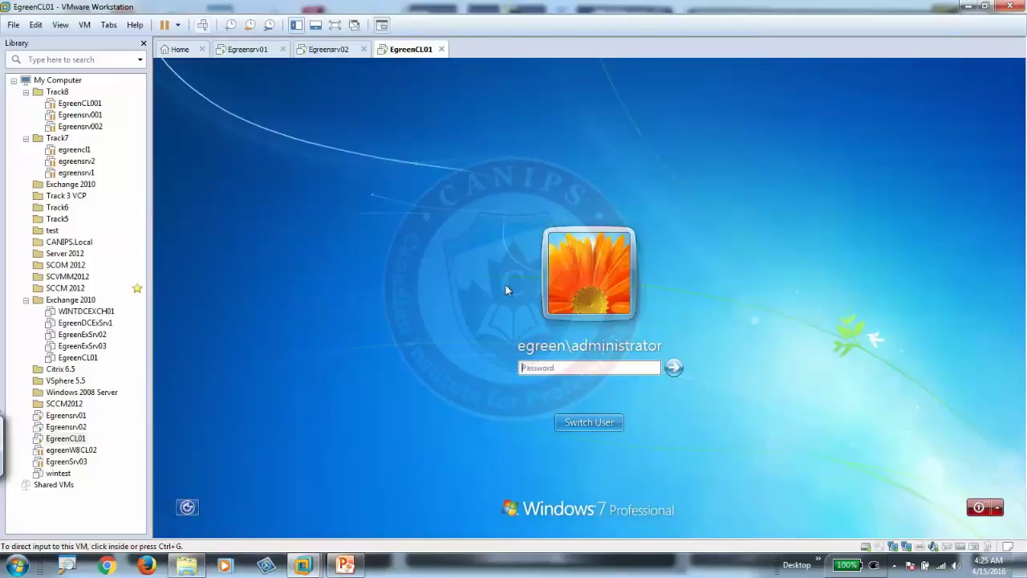
{"action": "left_click", "coordinate": [589, 423]}
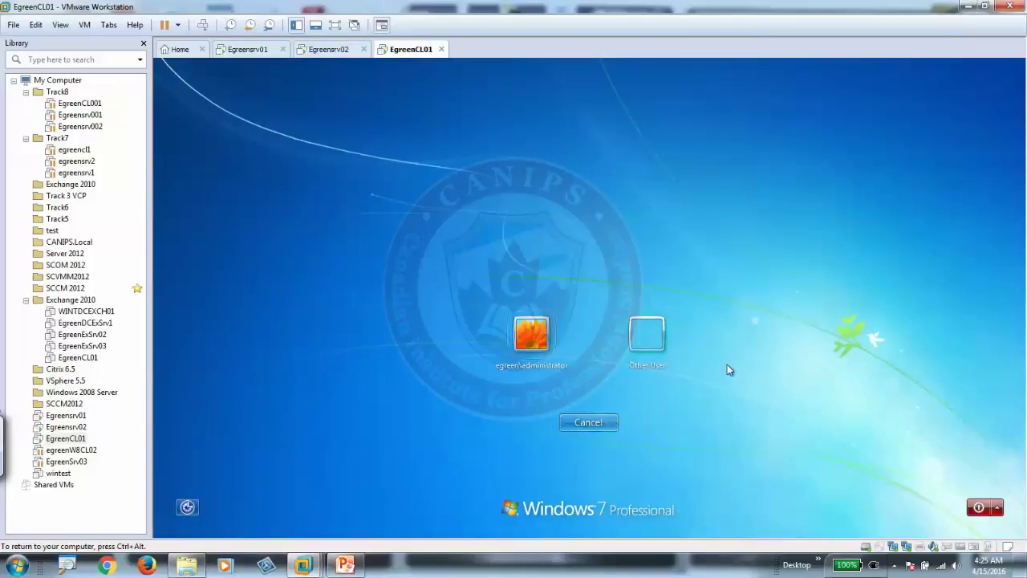
{"action": "left_click", "coordinate": [649, 335]}
{"action": "type", "text": "egreen\\"}
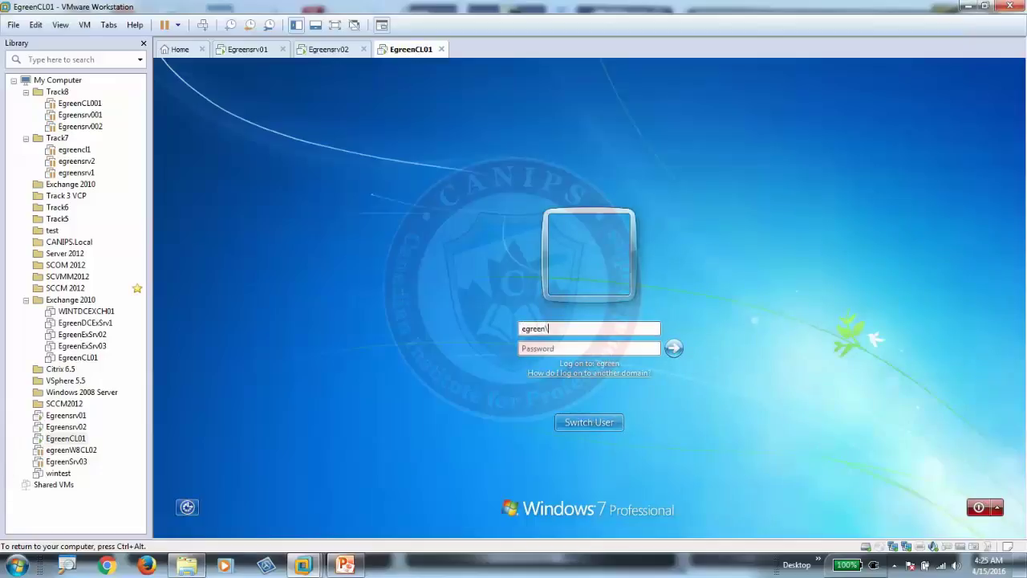
{"action": "type", "text": "madM"}
{"action": "key", "text": "Tab"}
{"action": "type", "text": "P"}
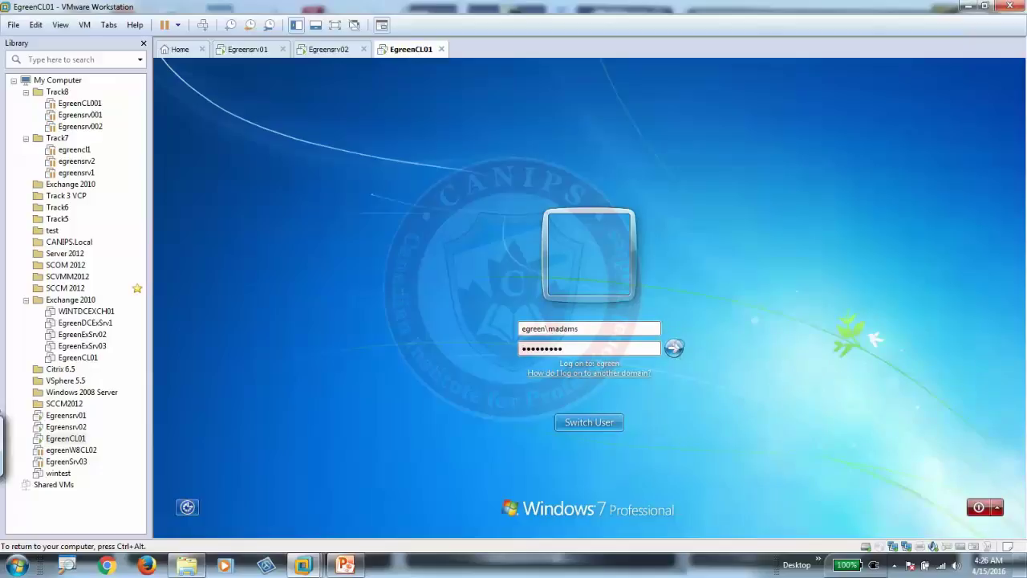
{"action": "left_click", "coordinate": [675, 349]}
- Acknowledge the expired-password notice and set and confirm a new password for the user
{"action": "left_click", "coordinate": [558, 424]}
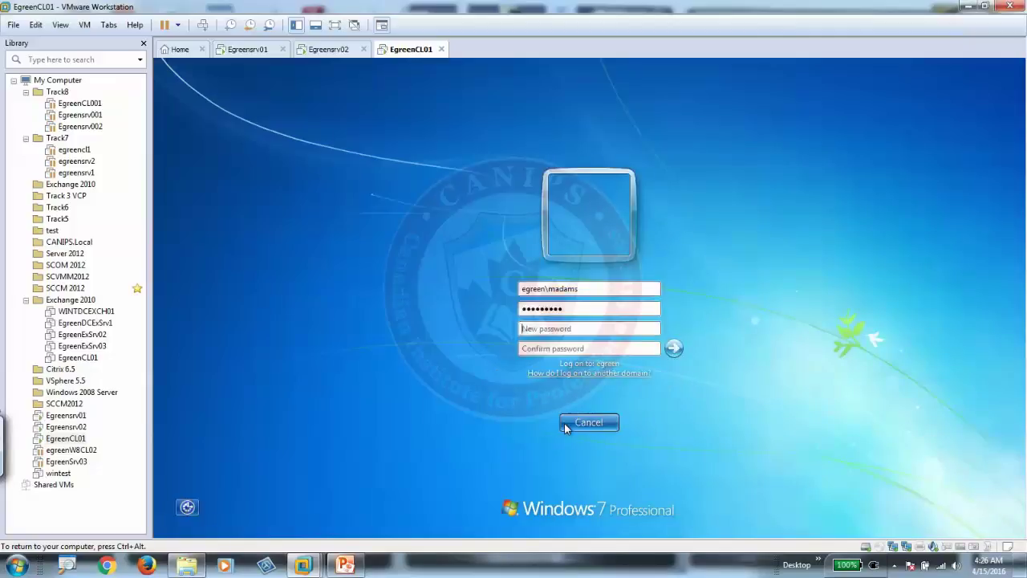
{"action": "type", "text": "P"}
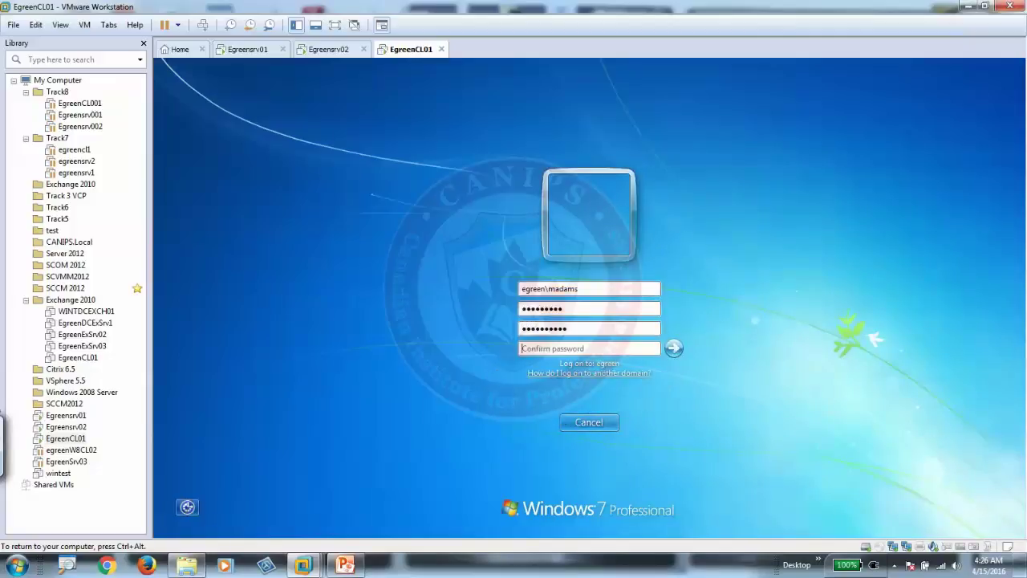
{"action": "type", "text": "Passwo"}
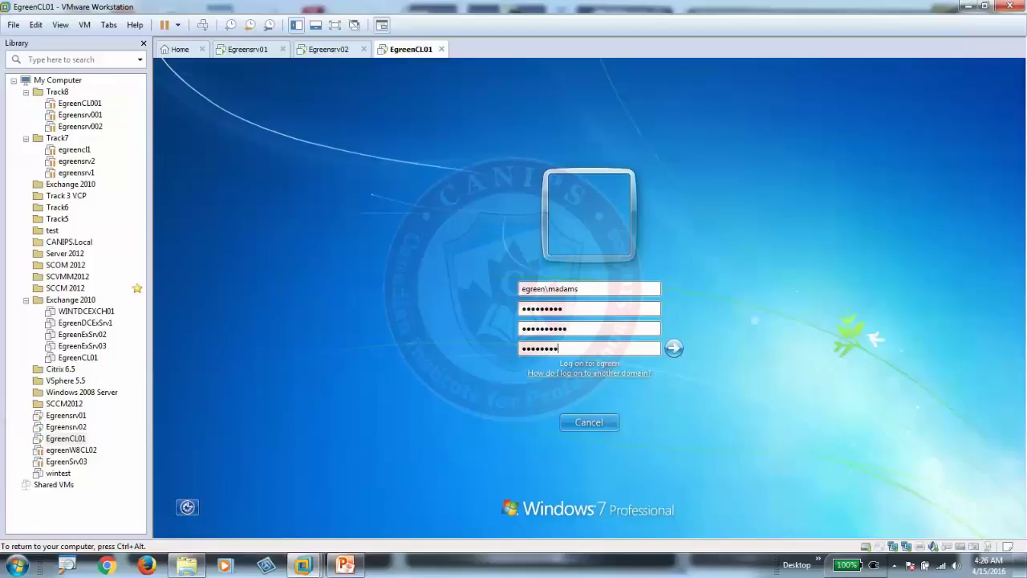
{"action": "left_click", "coordinate": [673, 350]}
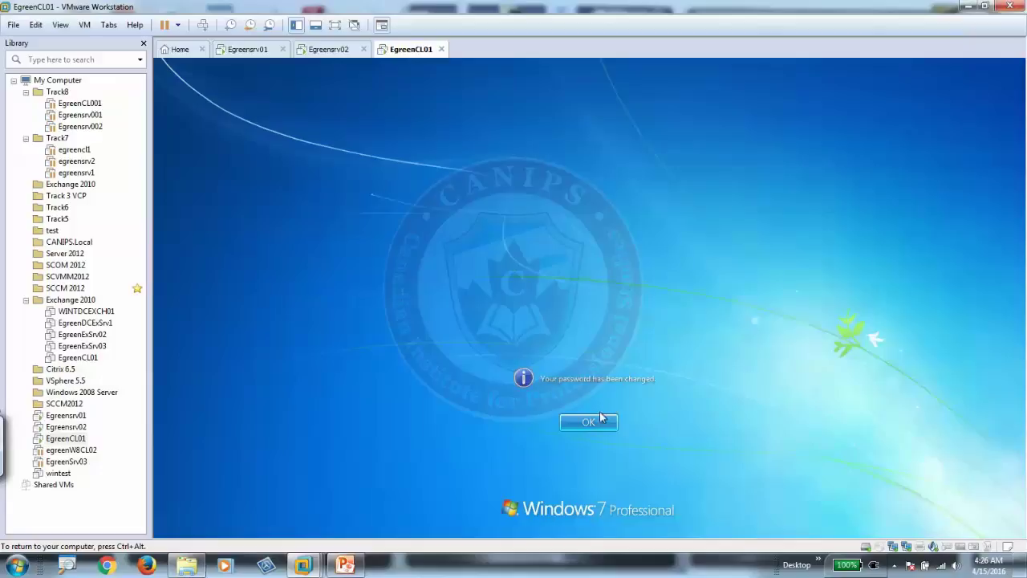
{"action": "left_click", "coordinate": [598, 423]}
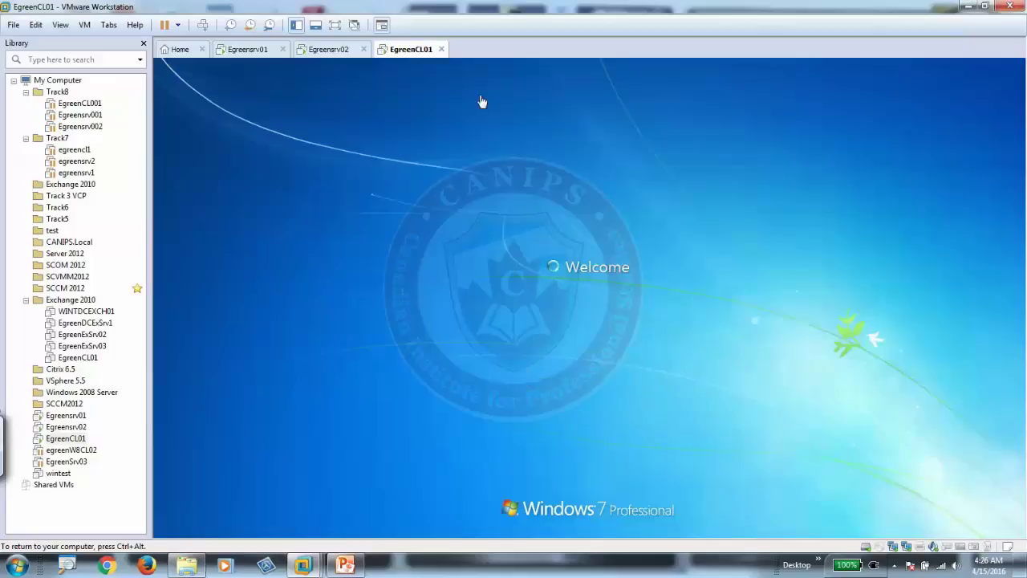
- On Egreensrv01, launch Group Policy Management from Server Manager Tools and view SecurityFiltering's Settings report
{"action": "left_click", "coordinate": [264, 50]}
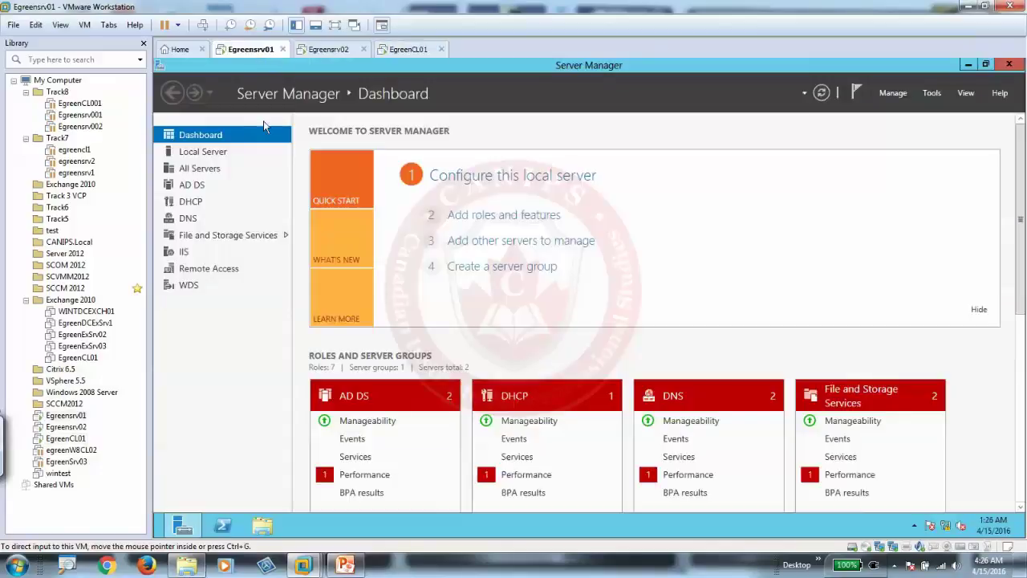
{"action": "left_click", "coordinate": [933, 92]}
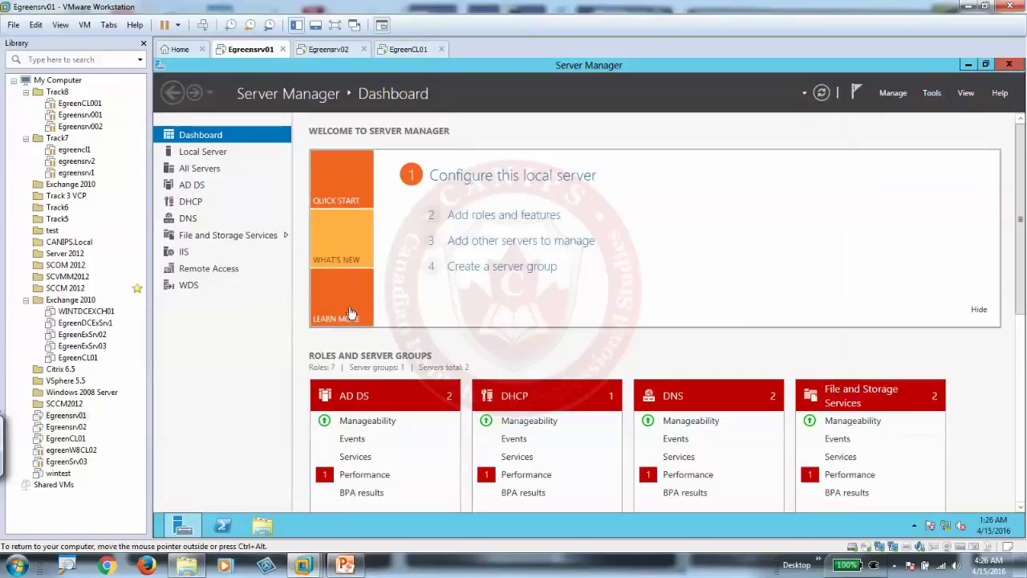
{"action": "left_click", "coordinate": [358, 321]}
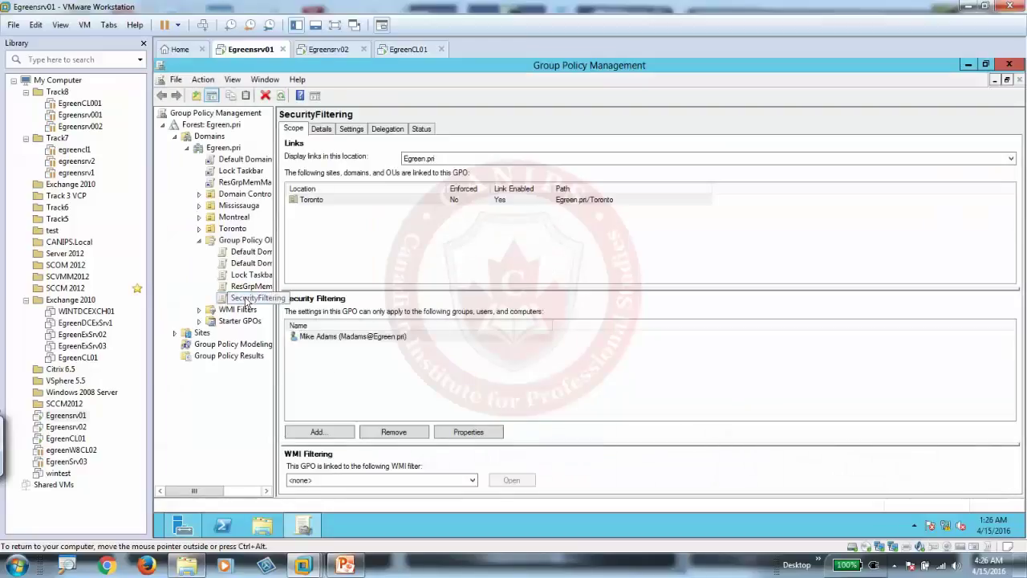
{"action": "left_click", "coordinate": [355, 131]}
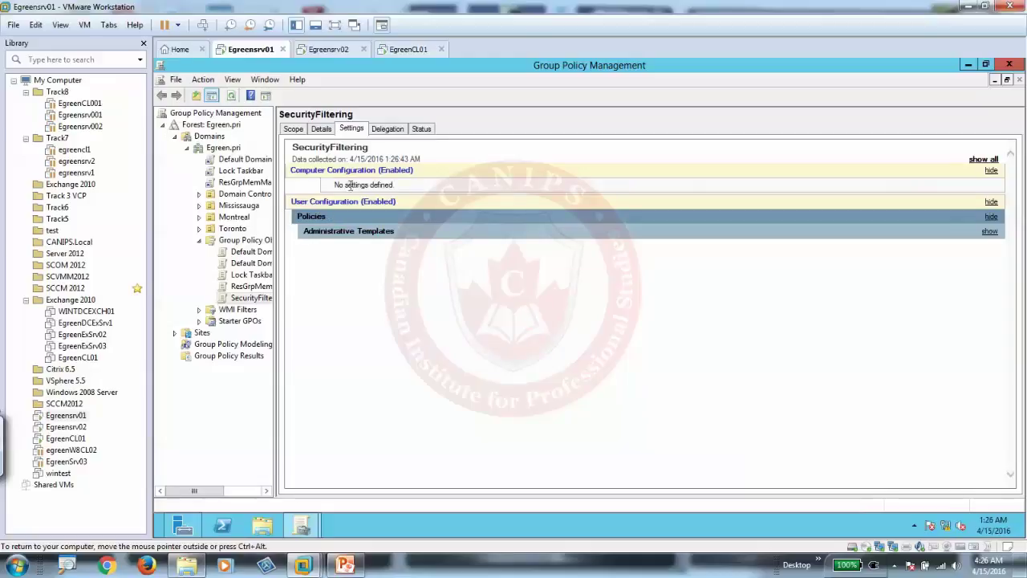
- On EgreenCL01, open Control Panel and set View by to Large icons
{"action": "left_click", "coordinate": [411, 50]}
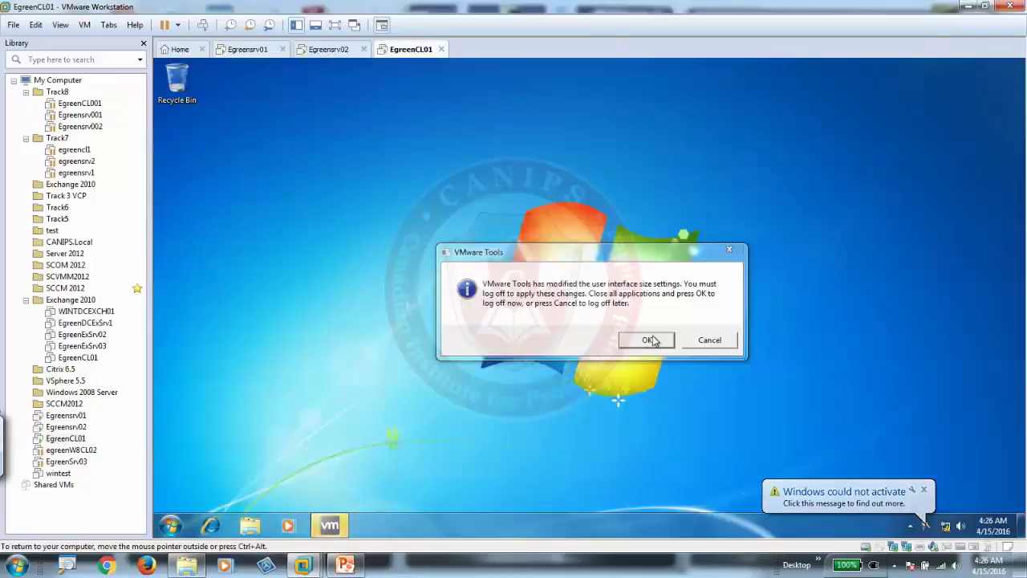
{"action": "left_click", "coordinate": [170, 526]}
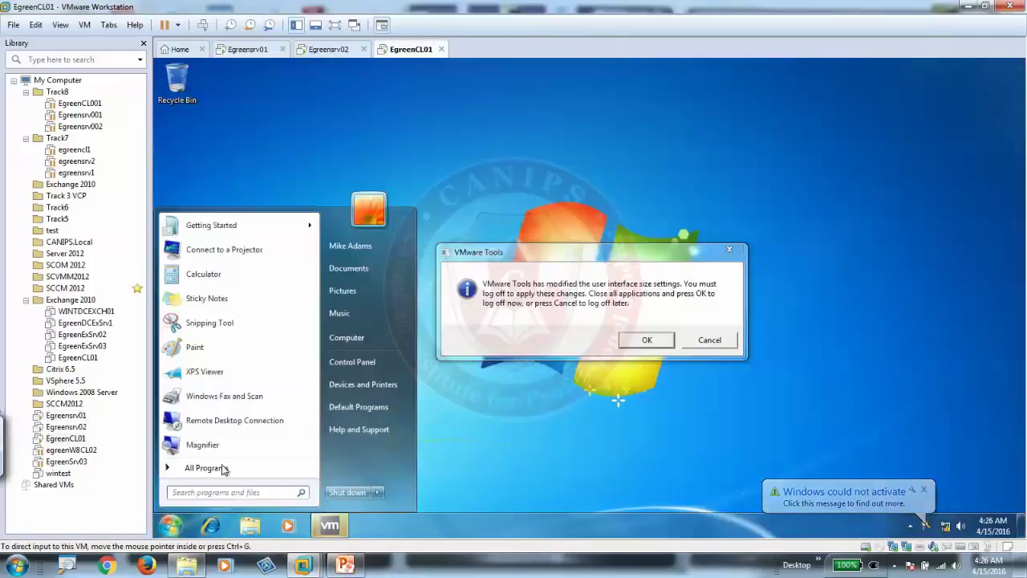
{"action": "left_click", "coordinate": [441, 354]}
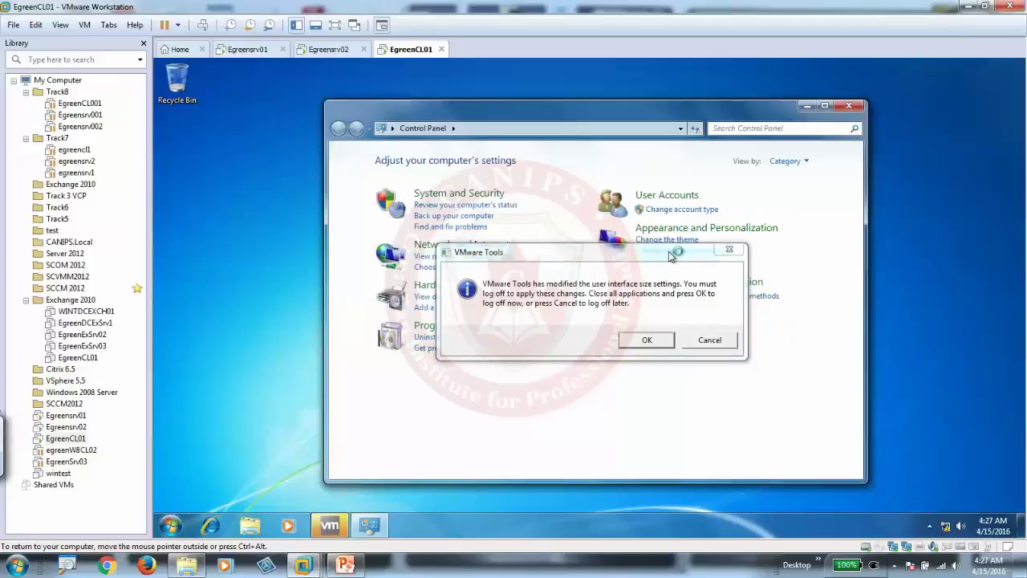
{"action": "left_click_drag", "start_coordinate": [673, 255], "coordinate": [463, 326]}
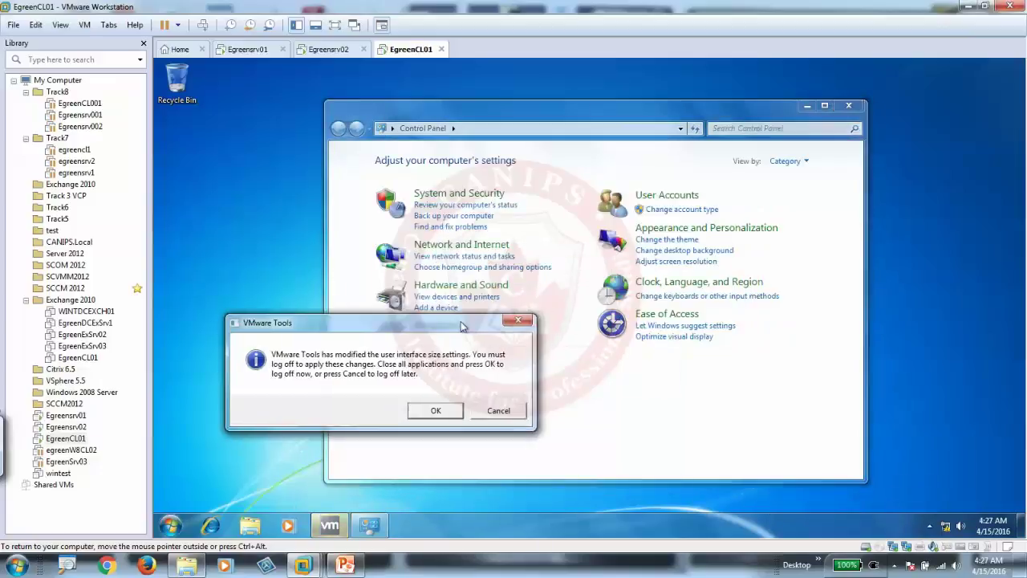
{"action": "left_click", "coordinate": [788, 160]}
{"action": "left_click", "coordinate": [795, 199]}
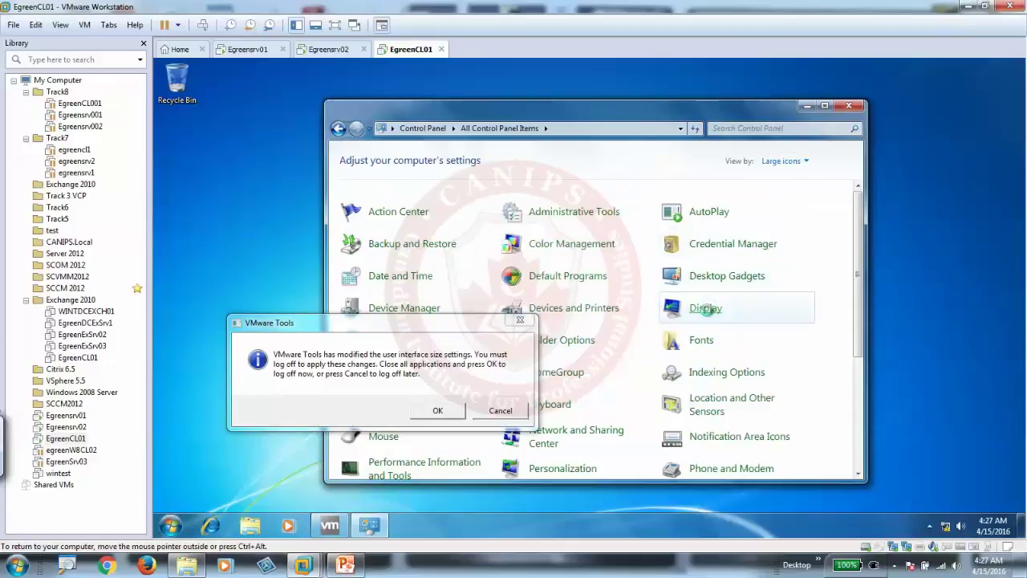
- Open Display and confirm the text sizes are greyed out as managed by the administrator
{"action": "left_click", "coordinate": [707, 311]}
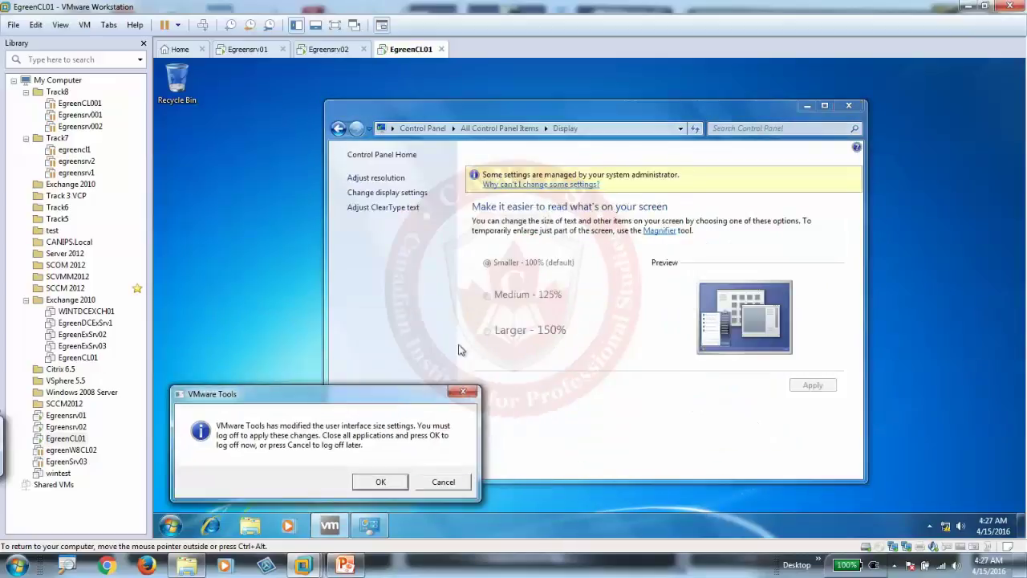
{"action": "left_click", "coordinate": [546, 330]}
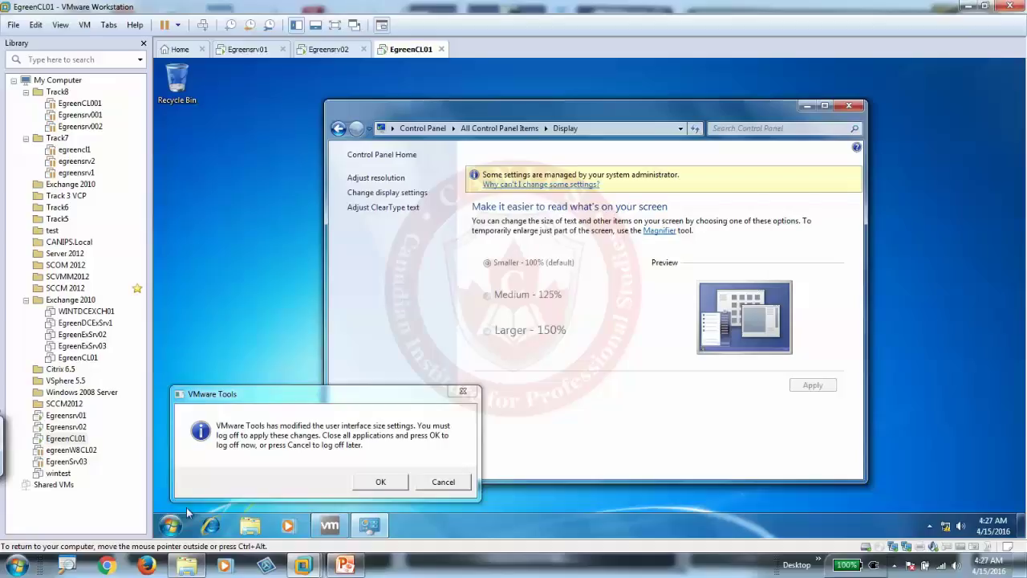
{"action": "left_click", "coordinate": [170, 527]}
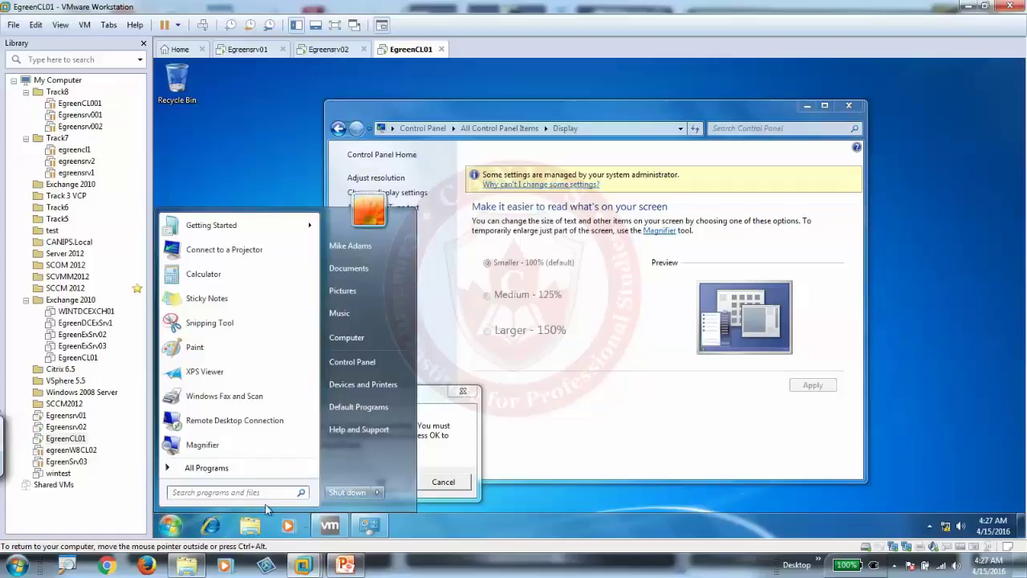
- In Active Directory Users and Computers, expand Toronto > Managers > Users and select the other manager's account
{"action": "left_click", "coordinate": [258, 49]}
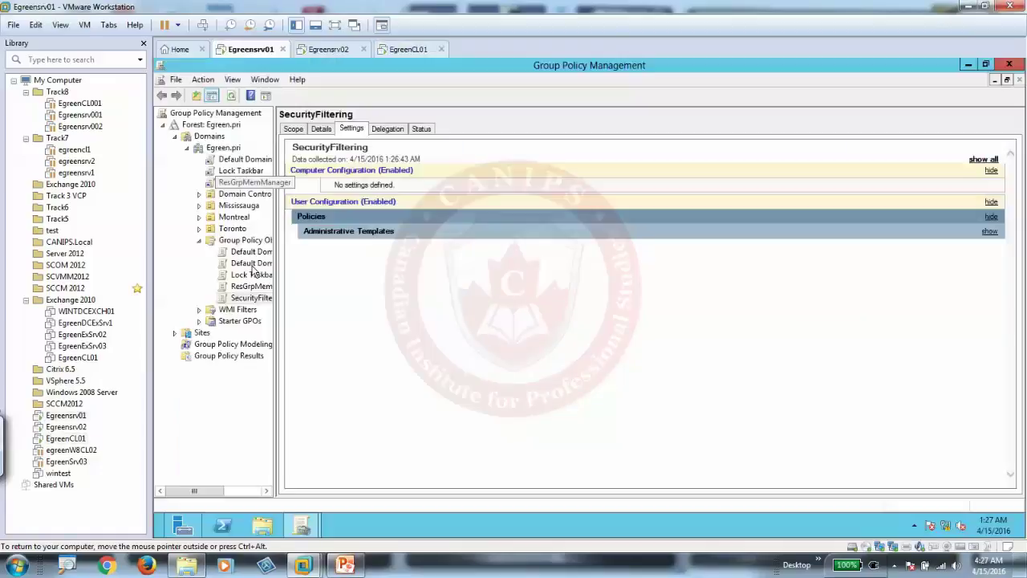
{"action": "left_click", "coordinate": [183, 526]}
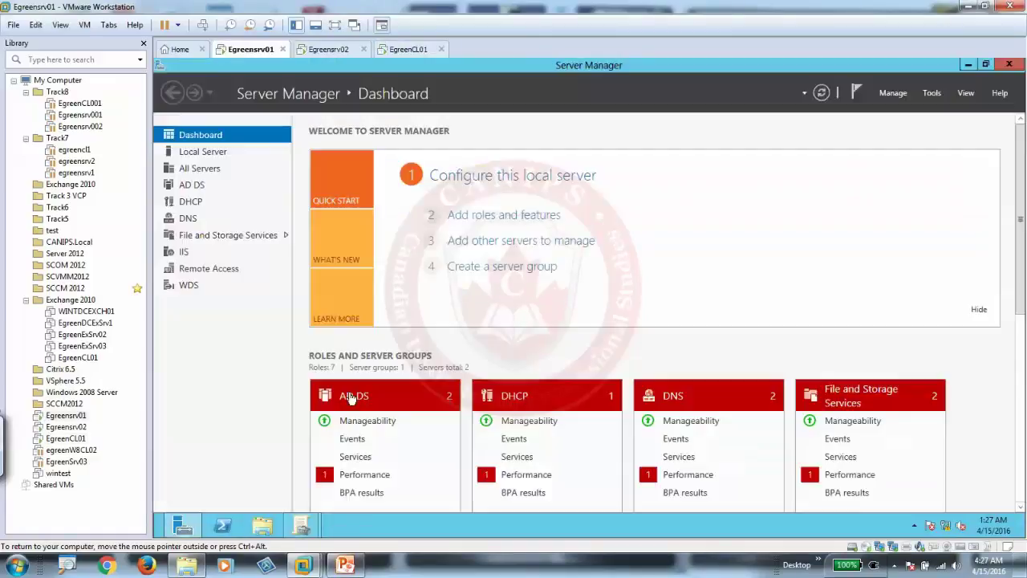
{"action": "left_click", "coordinate": [932, 93]}
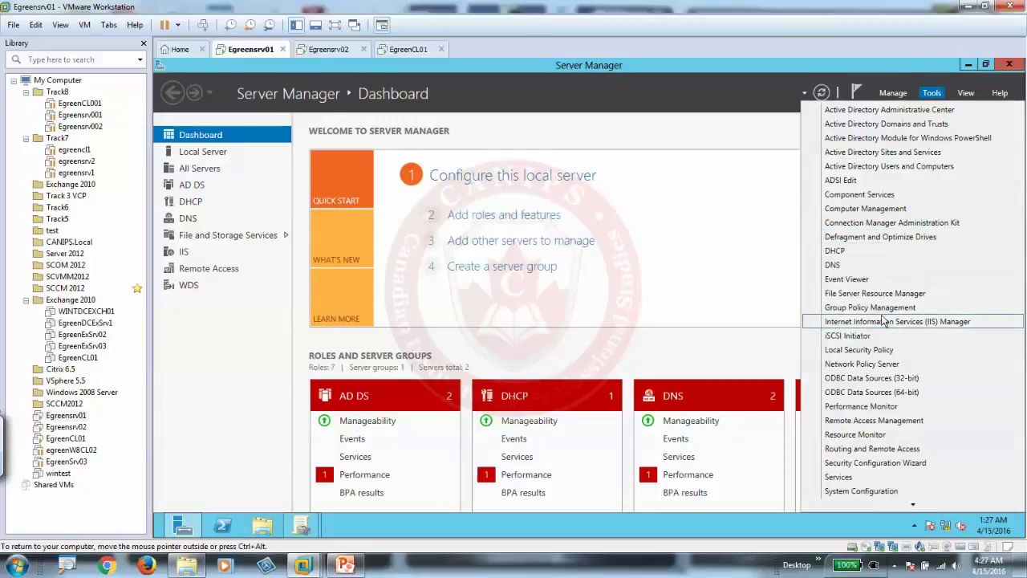
{"action": "left_click", "coordinate": [918, 167]}
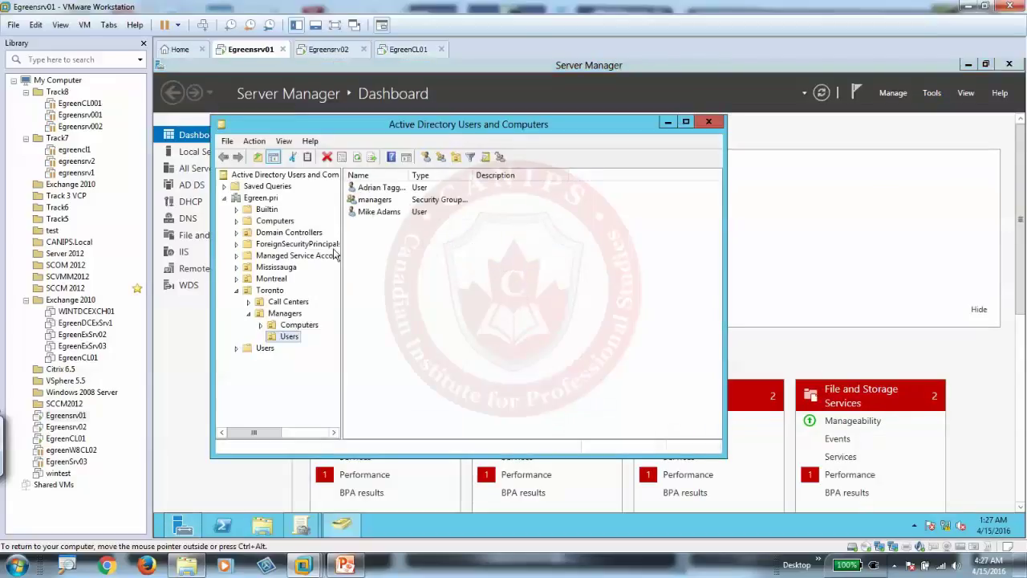
{"action": "left_click", "coordinate": [270, 290]}
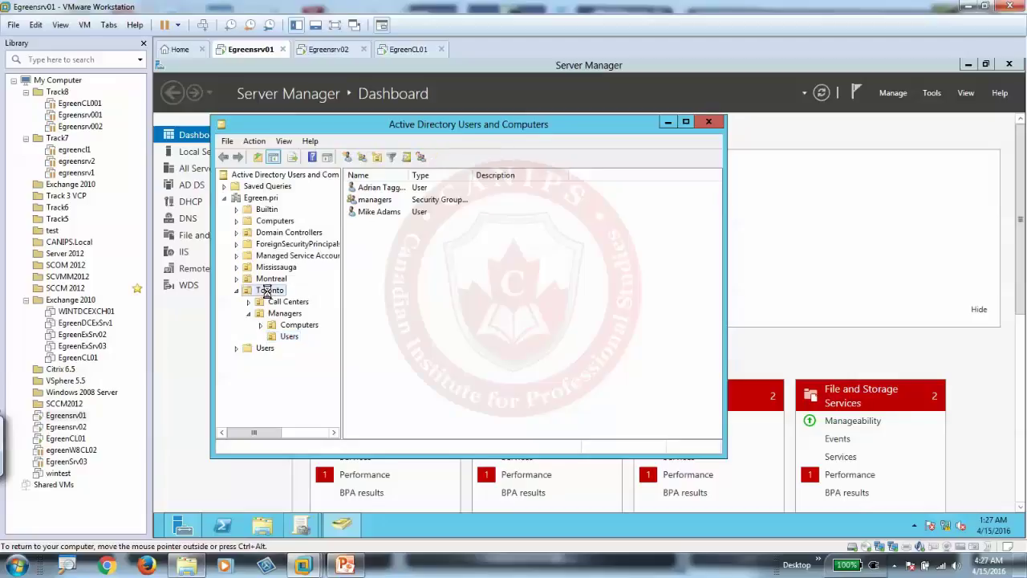
{"action": "left_click", "coordinate": [288, 337]}
{"action": "left_click", "coordinate": [382, 188]}
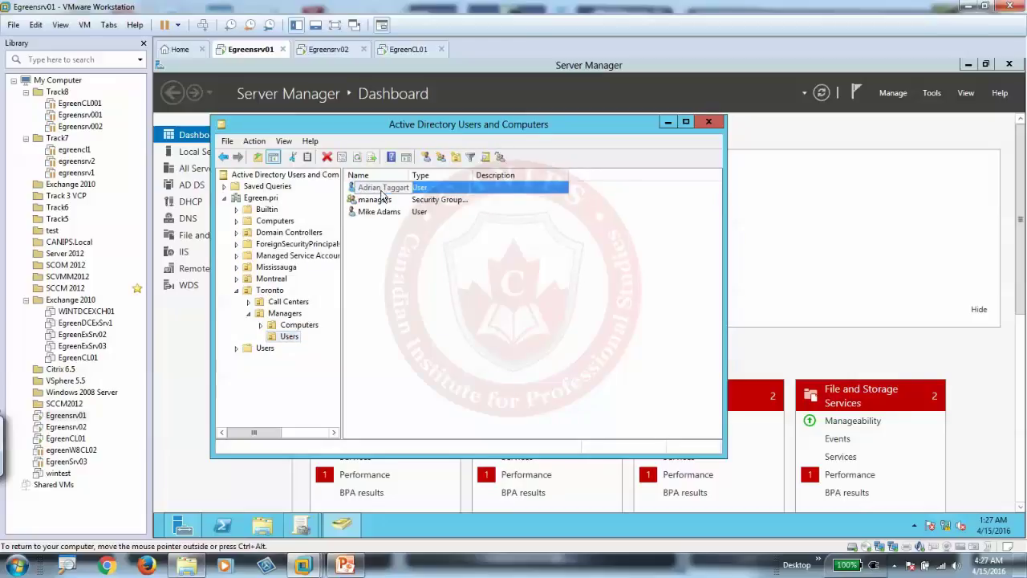
{"action": "left_click", "coordinate": [409, 50]}
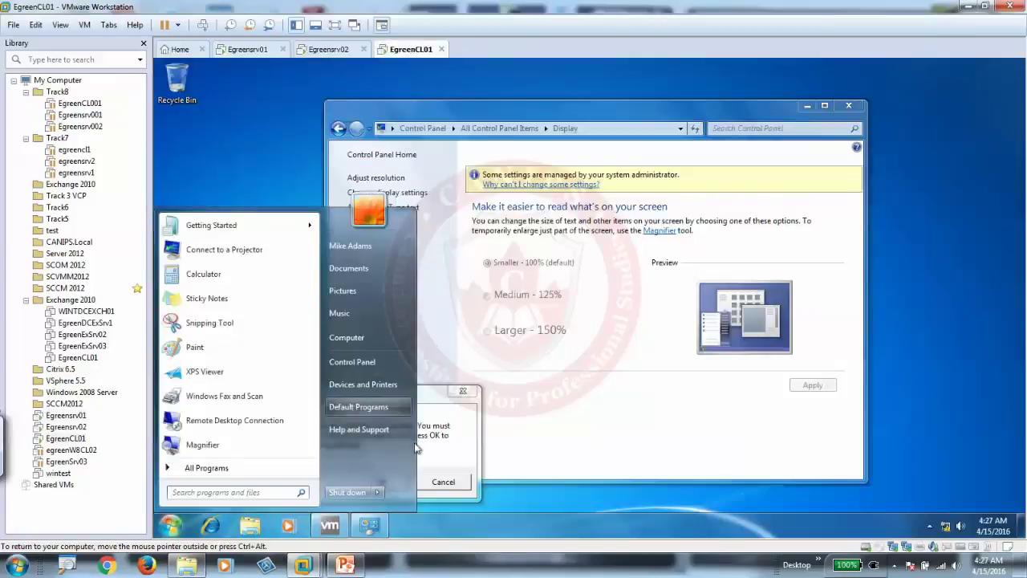
- Log the current test user off the Windows 7 client, accepting the log-off prompt
{"action": "left_click", "coordinate": [428, 468]}
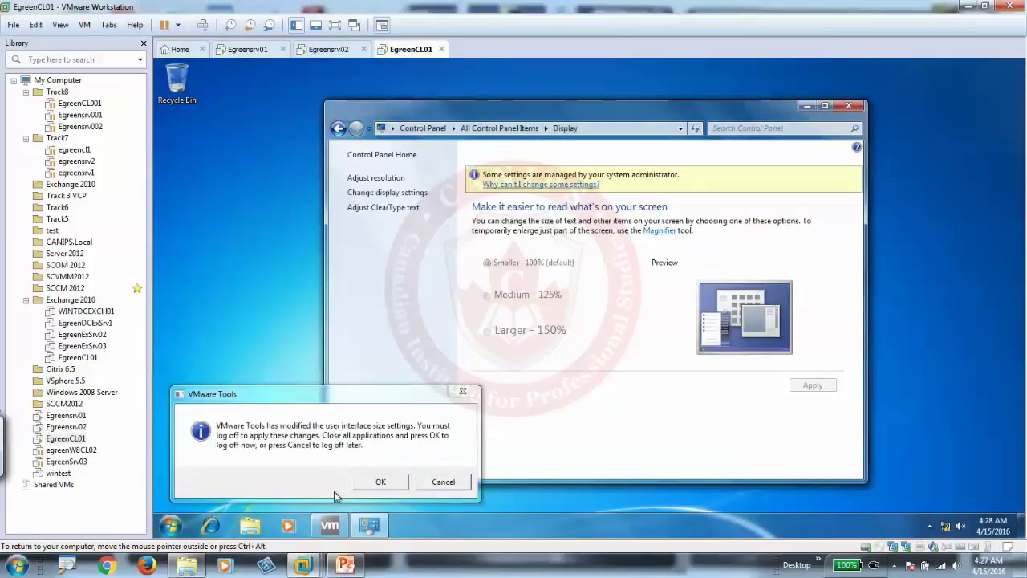
{"action": "left_click", "coordinate": [169, 526]}
{"action": "left_click", "coordinate": [377, 492]}
{"action": "left_click", "coordinate": [418, 444]}
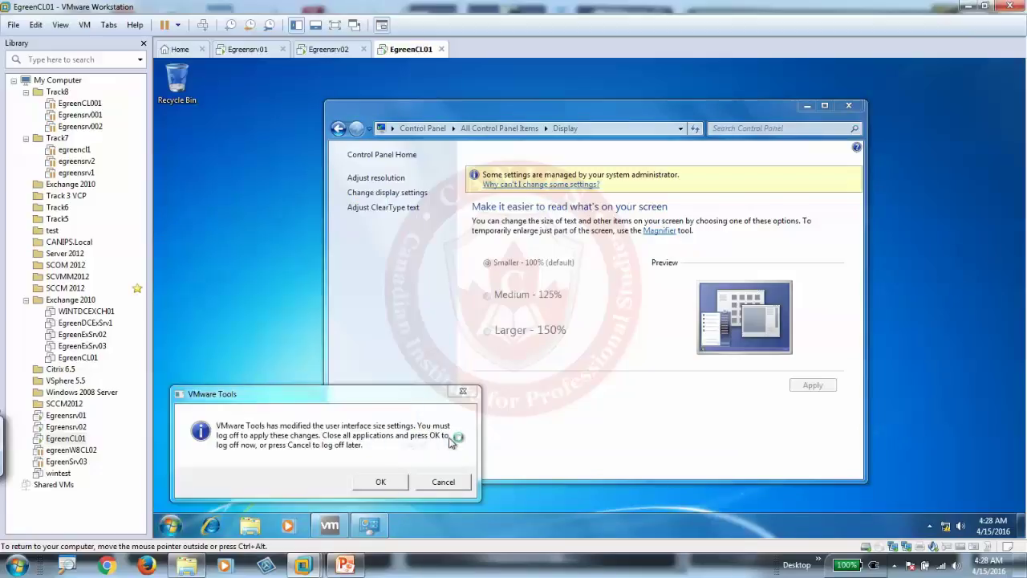
{"action": "left_click", "coordinate": [406, 475]}
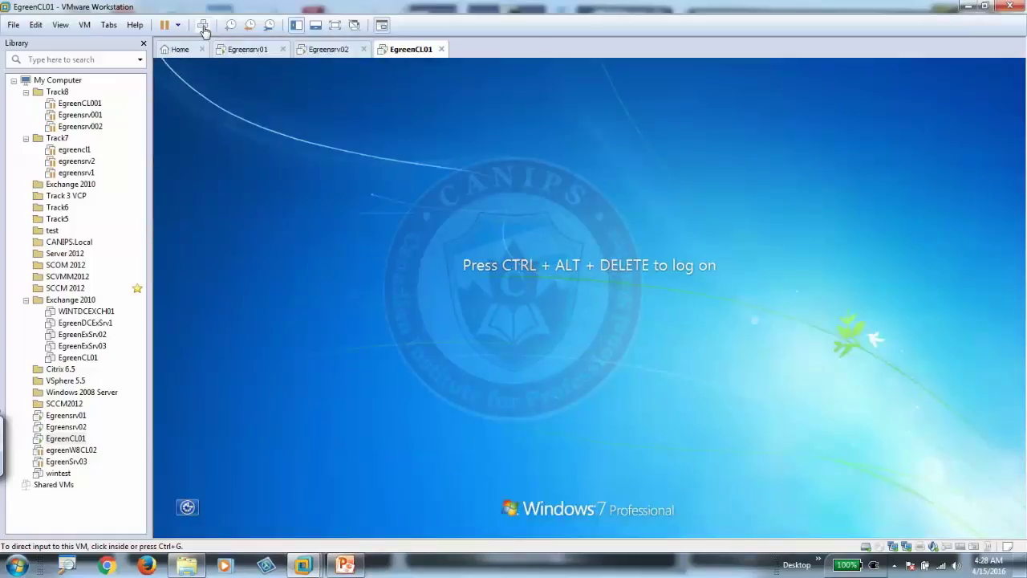
- Sign in through Other User as the second domain user from the Managers OU
{"action": "left_click", "coordinate": [203, 26]}
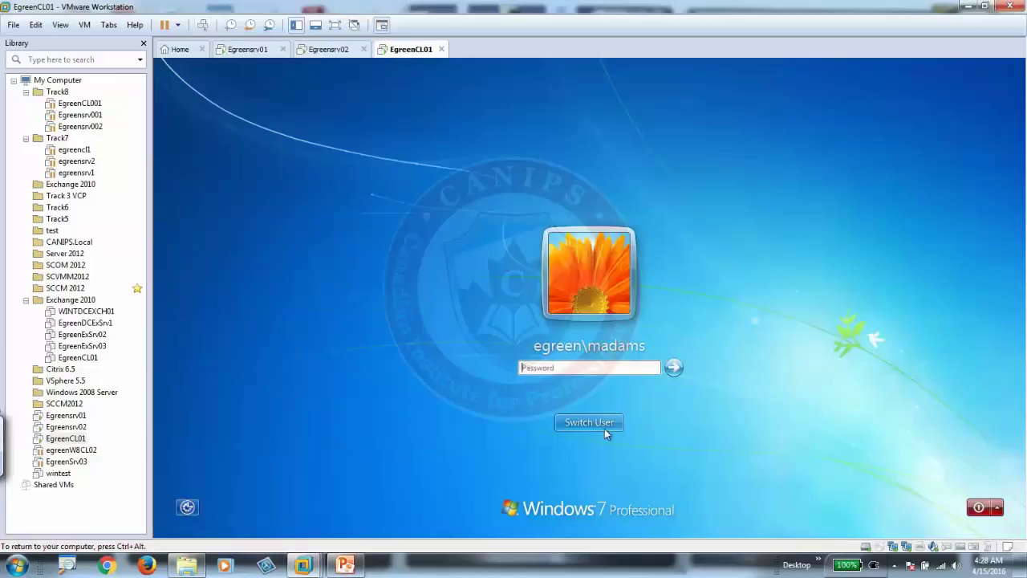
{"action": "left_click", "coordinate": [619, 414]}
{"action": "left_click", "coordinate": [648, 339]}
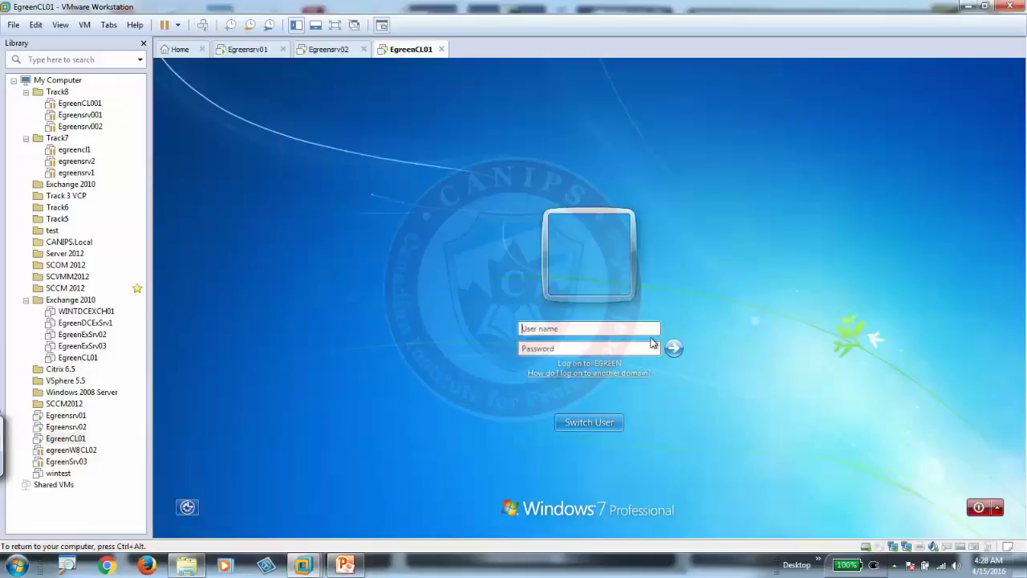
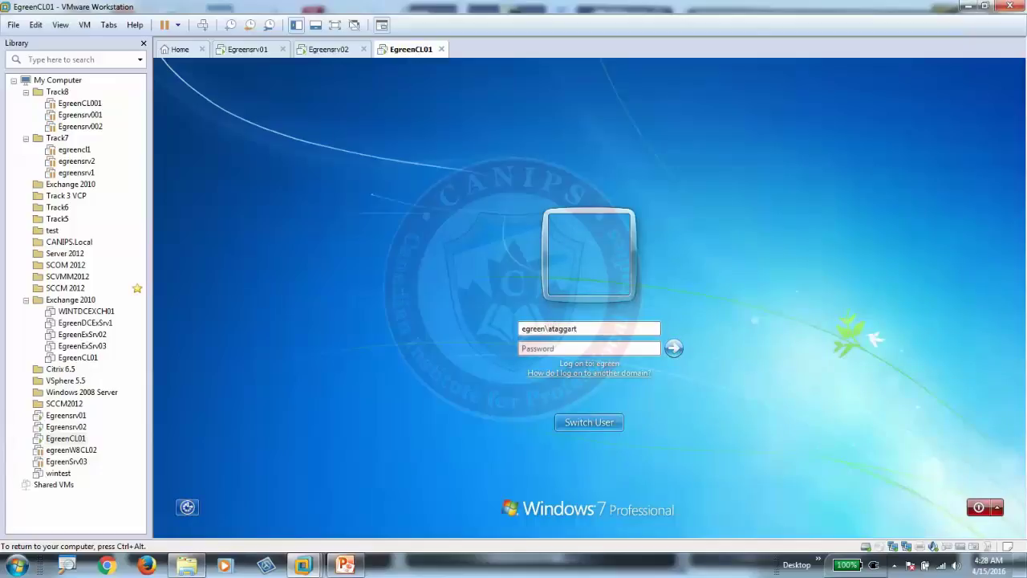
{"action": "key", "text": "Tab"}
{"action": "type", "text": "P"}
{"action": "left_click", "coordinate": [675, 348]}
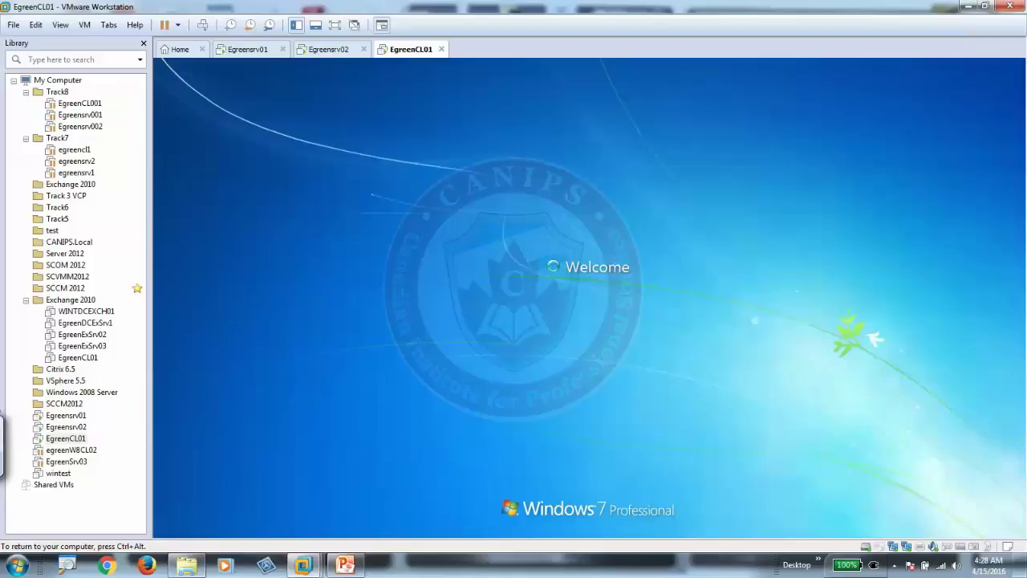
{"action": "key", "text": "ctrl+alt"}
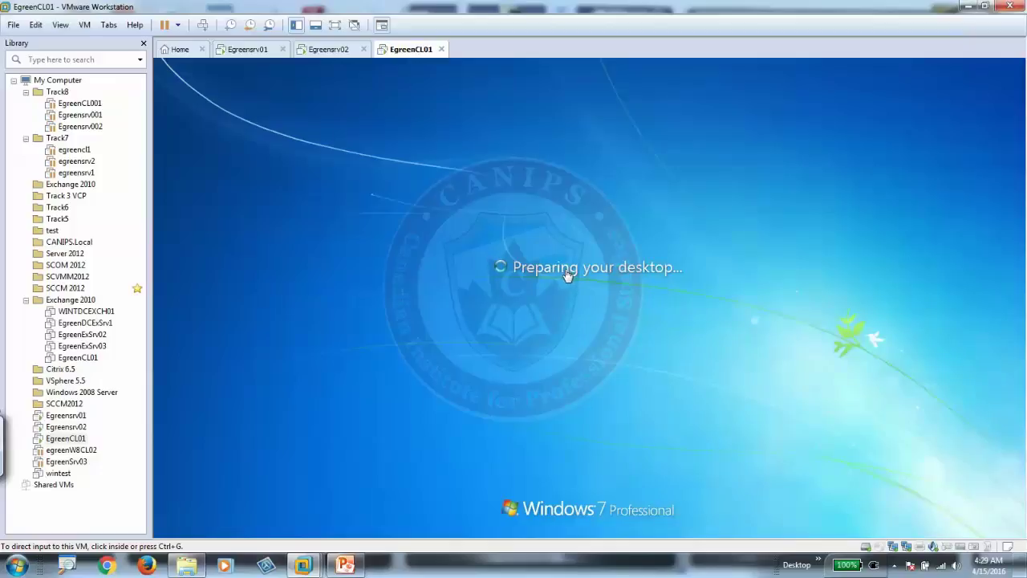
- As the second user, open Control Panel in Large icons view and go to Display
{"action": "left_click", "coordinate": [568, 276]}
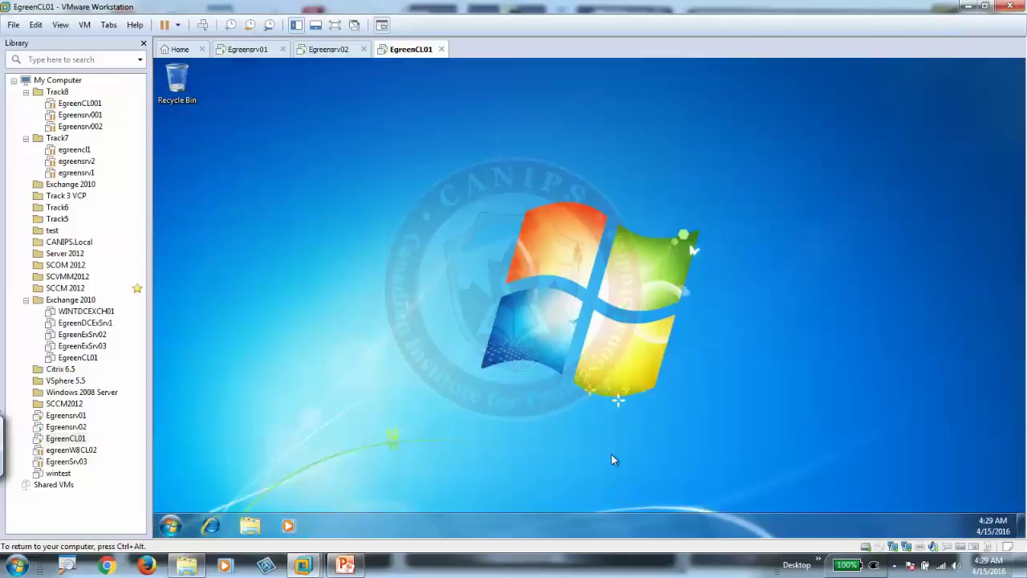
{"action": "left_click", "coordinate": [170, 525]}
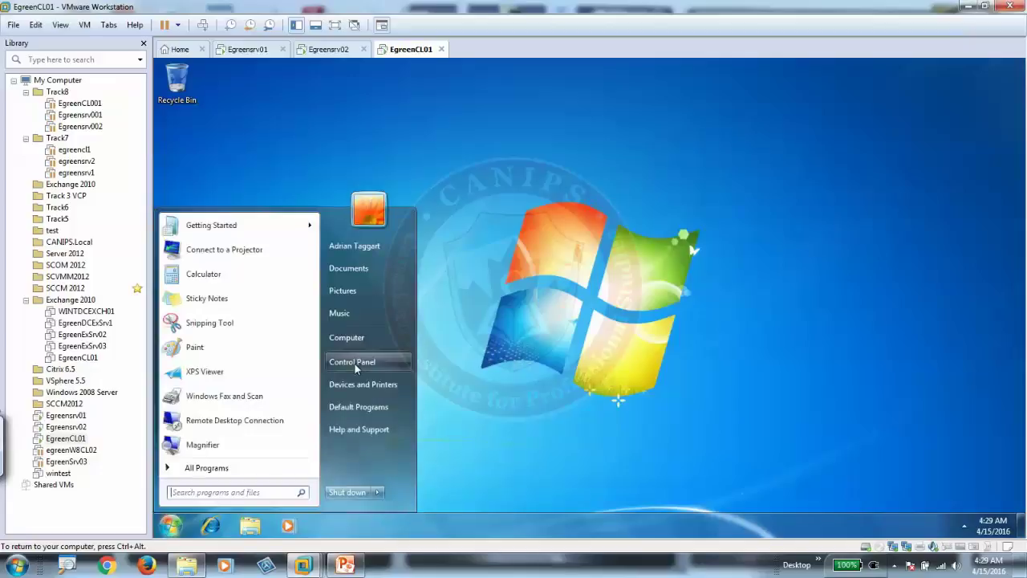
{"action": "left_click", "coordinate": [510, 324]}
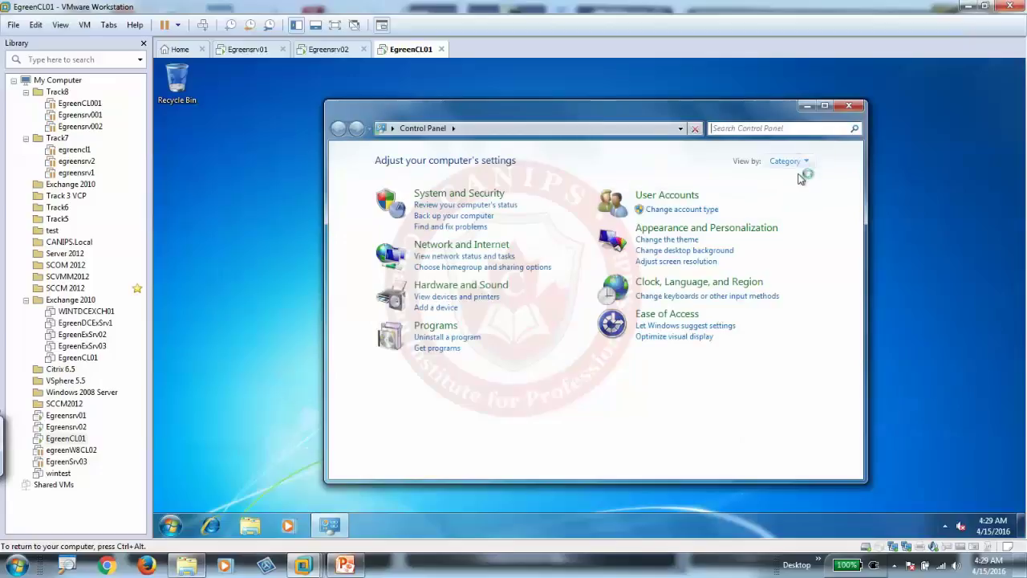
{"action": "left_click", "coordinate": [799, 165]}
{"action": "left_click", "coordinate": [803, 197]}
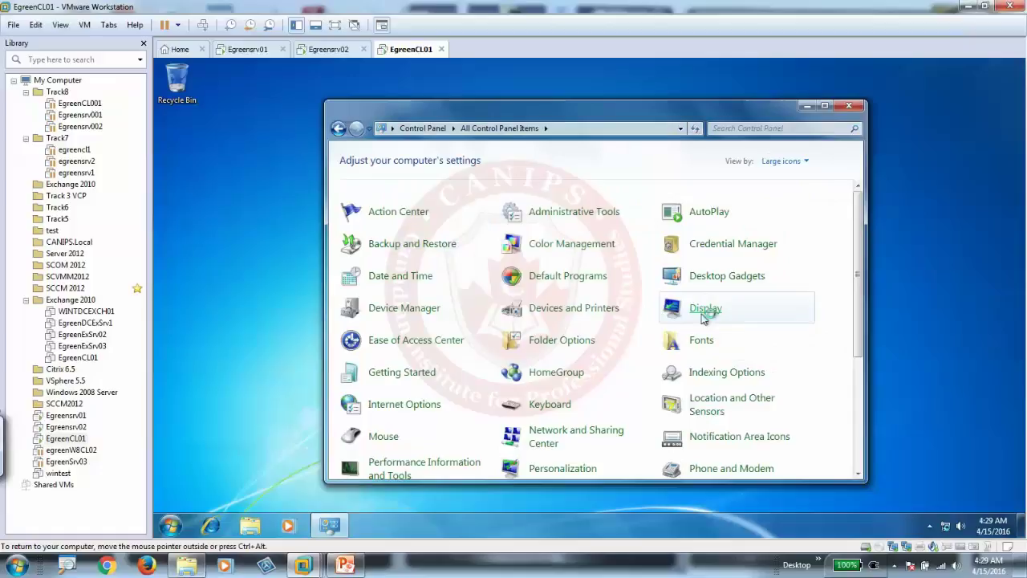
{"action": "left_click", "coordinate": [703, 313]}
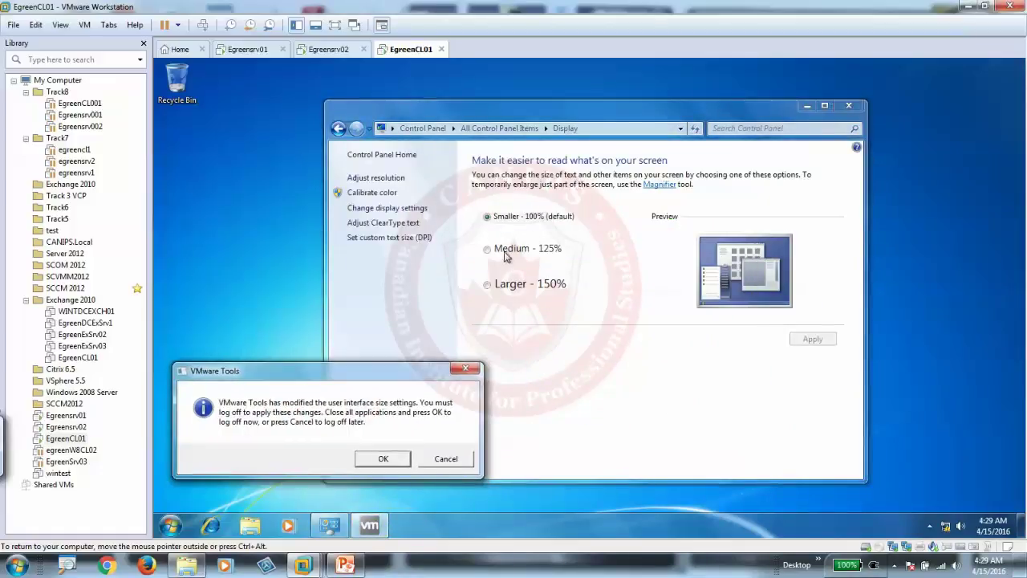
- Confirm the Medium - 125% text size can be selected, then return to Egreensrv01
{"action": "left_click", "coordinate": [508, 250]}
{"action": "left_click", "coordinate": [512, 218]}
{"action": "left_click", "coordinate": [515, 252]}
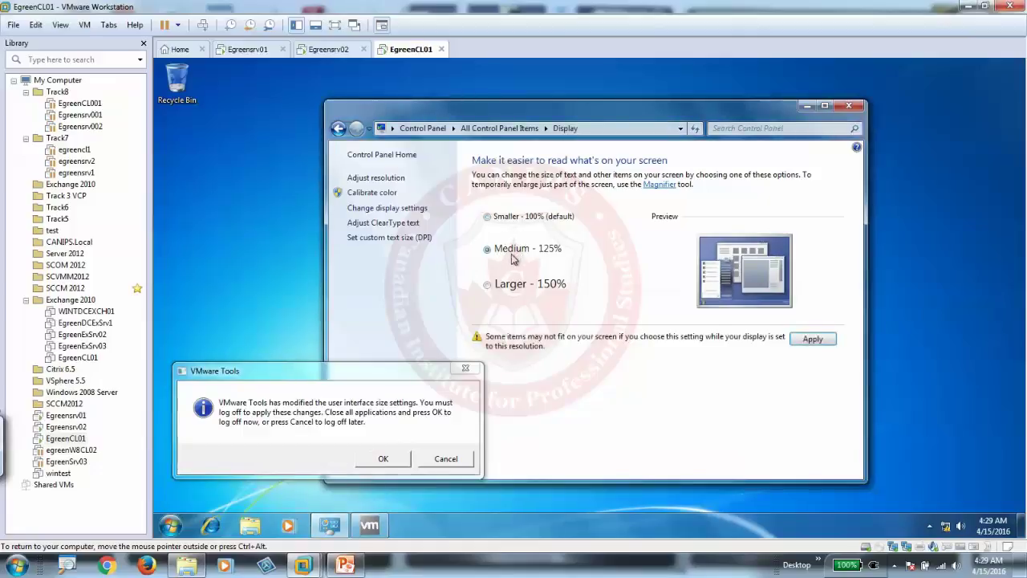
{"action": "left_click", "coordinate": [241, 50]}
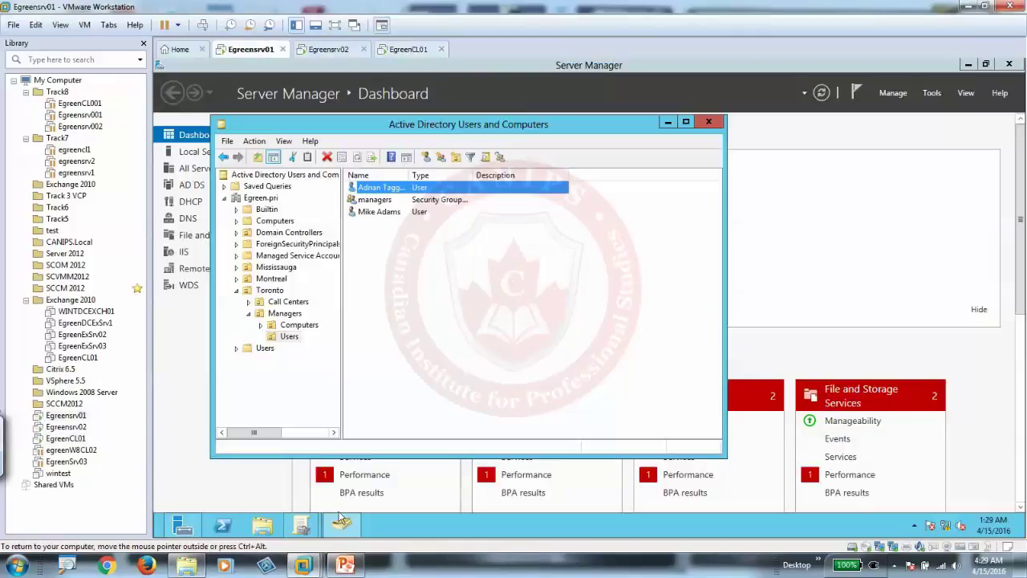
- Bring Group Policy Management forward and view SecurityFiltering's Scope: linked to Toronto, filtered to one user
{"action": "left_click", "coordinate": [302, 525]}
{"action": "left_click", "coordinate": [258, 472]}
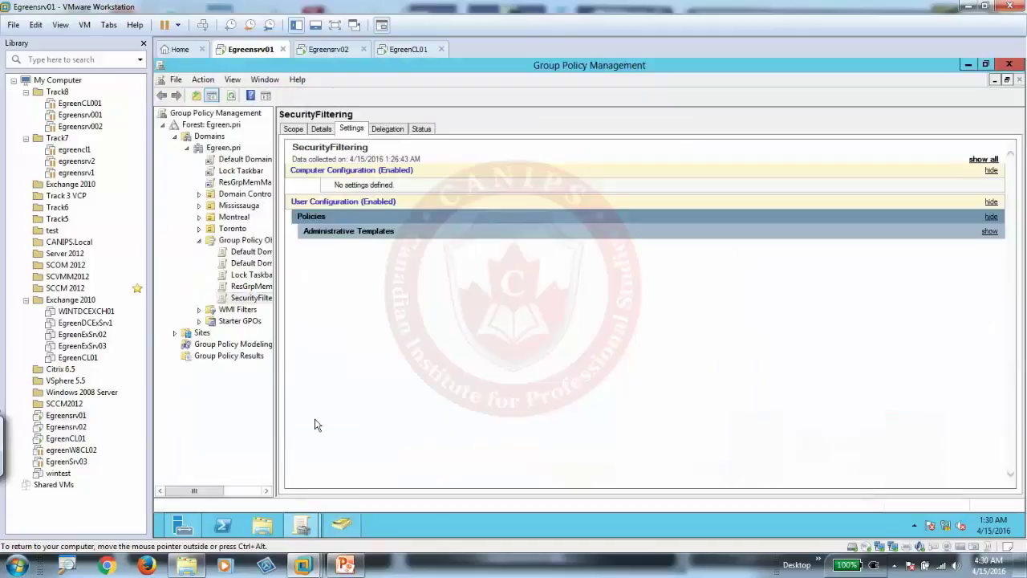
{"action": "left_click", "coordinate": [252, 297]}
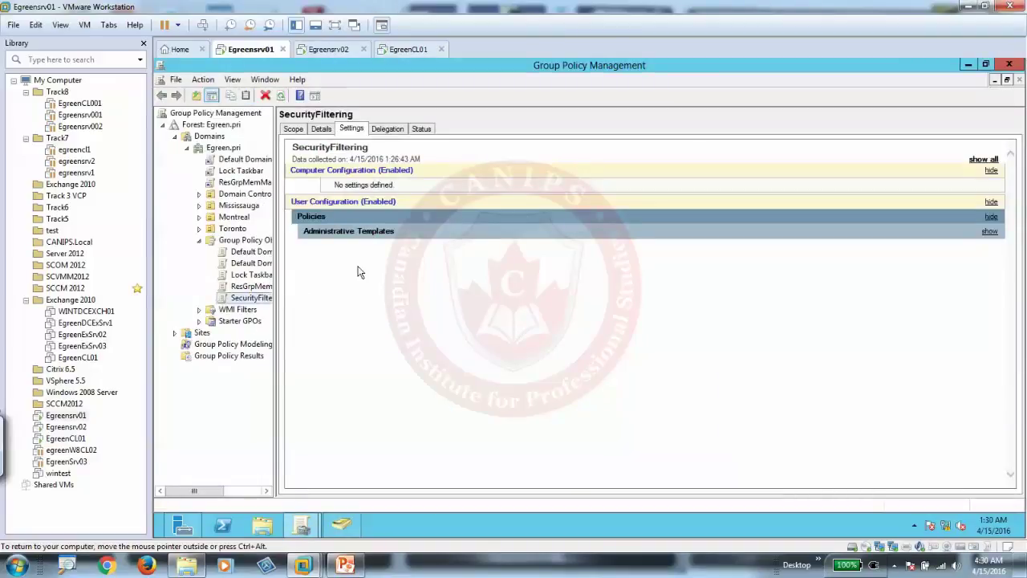
{"action": "left_click", "coordinate": [312, 155]}
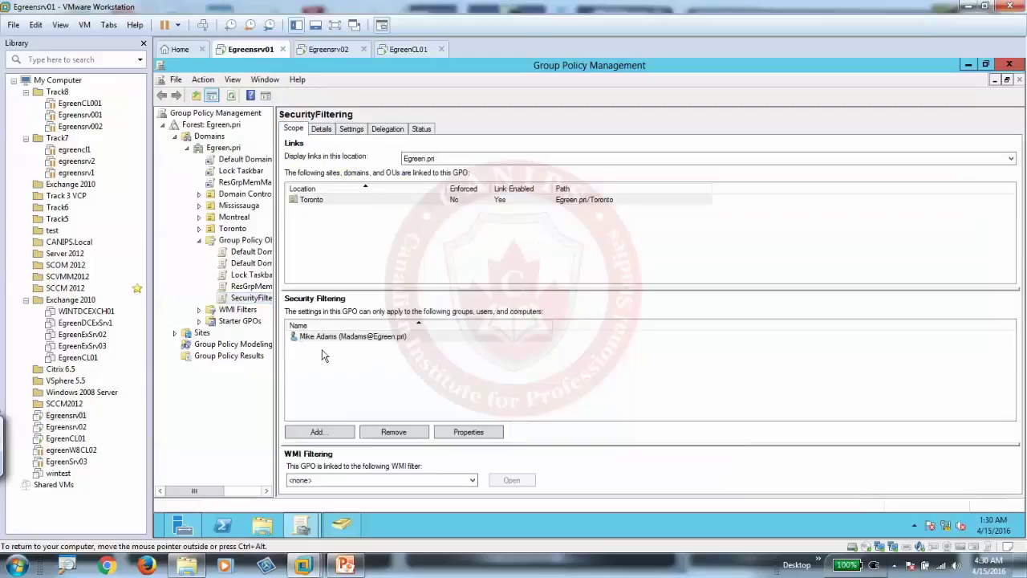